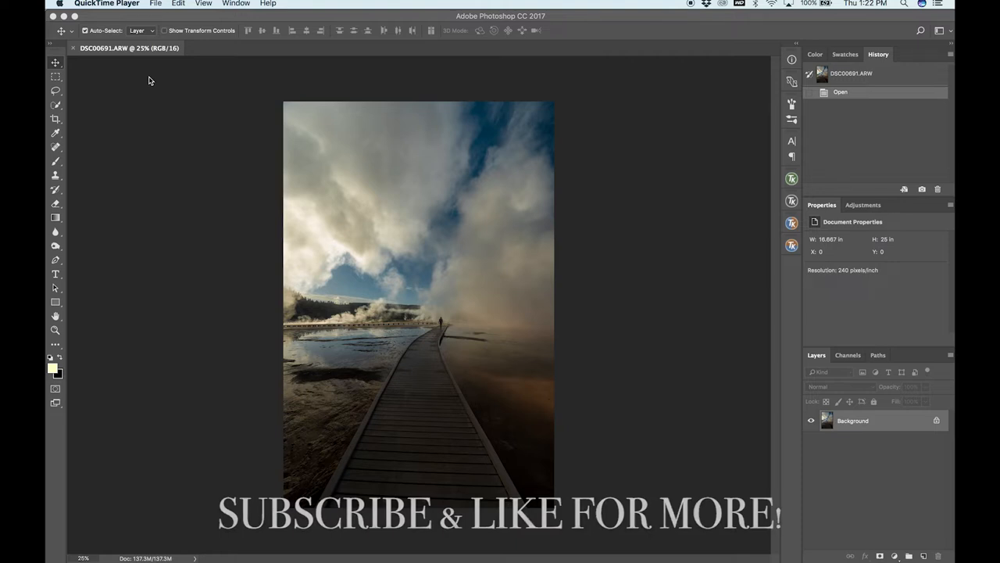
- Add a new layer in Soft Light mode filled with 50% neutral gray
{"action": "left_click", "coordinate": [458, 220]}
{"action": "scroll", "coordinate": [458, 224], "scroll_direction": "up", "scroll_amount": 1}
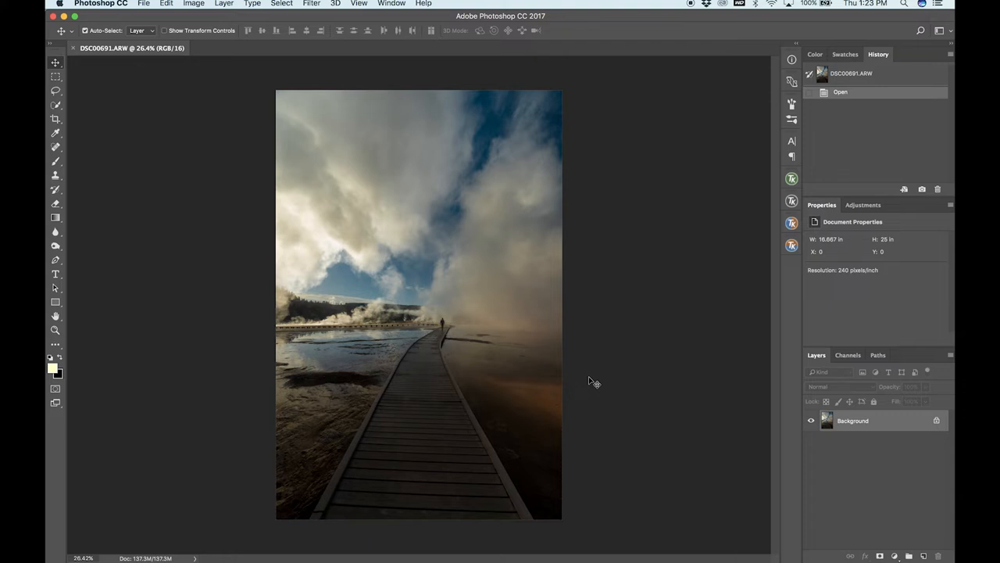
{"action": "left_click", "coordinate": [926, 555], "text": "alt"}
{"action": "left_click", "coordinate": [387, 291]}
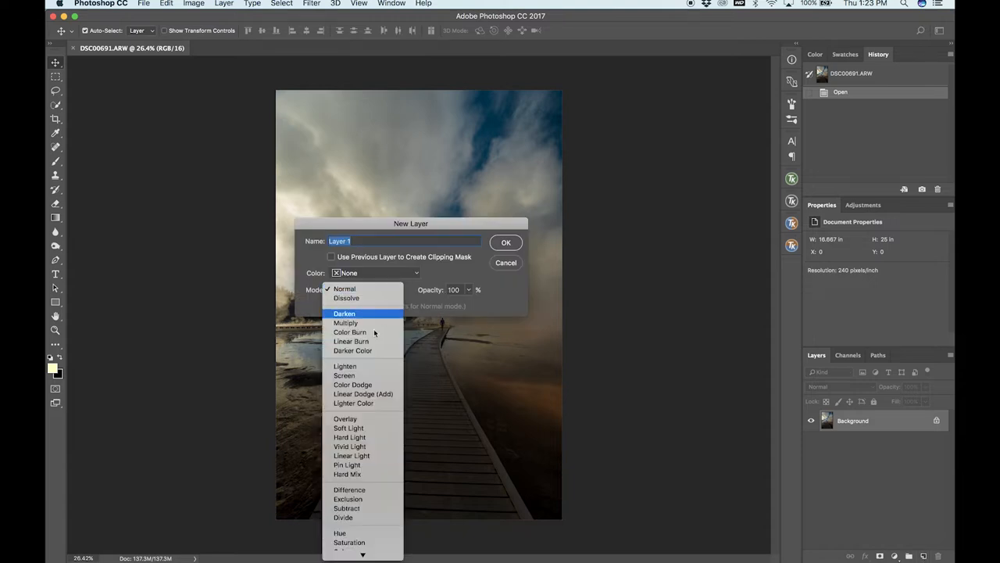
{"action": "left_click", "coordinate": [348, 428]}
{"action": "left_click", "coordinate": [330, 306]}
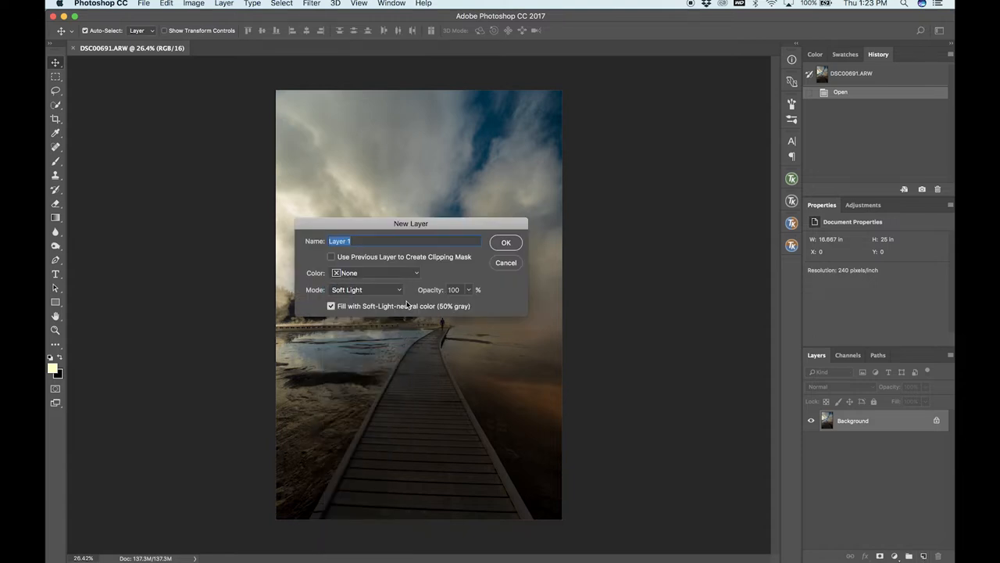
{"action": "left_click", "coordinate": [506, 243]}
- Set the foreground colour to a warm brown sampled from the photo and lightened
{"action": "left_click", "coordinate": [53, 367]}
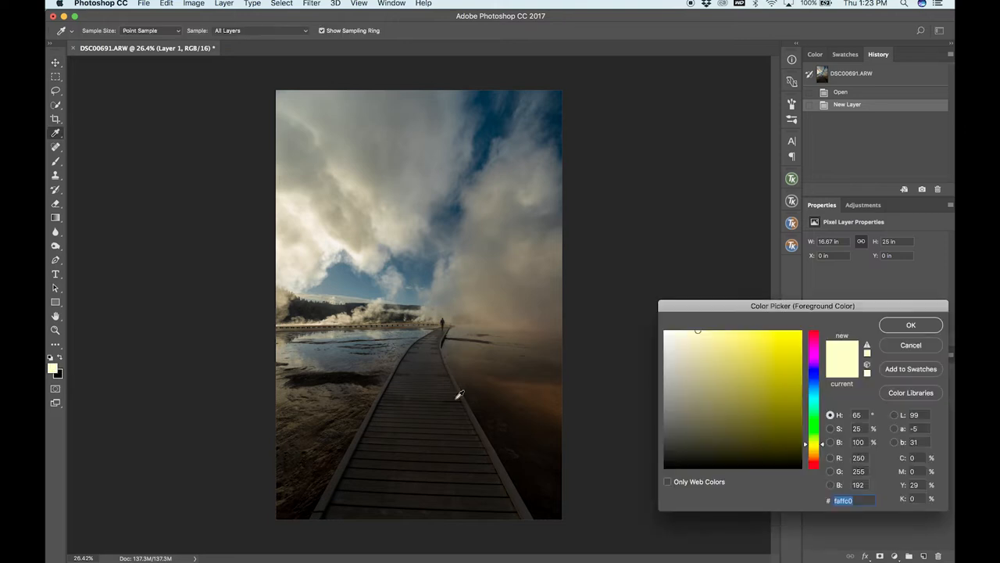
{"action": "left_click", "coordinate": [547, 389]}
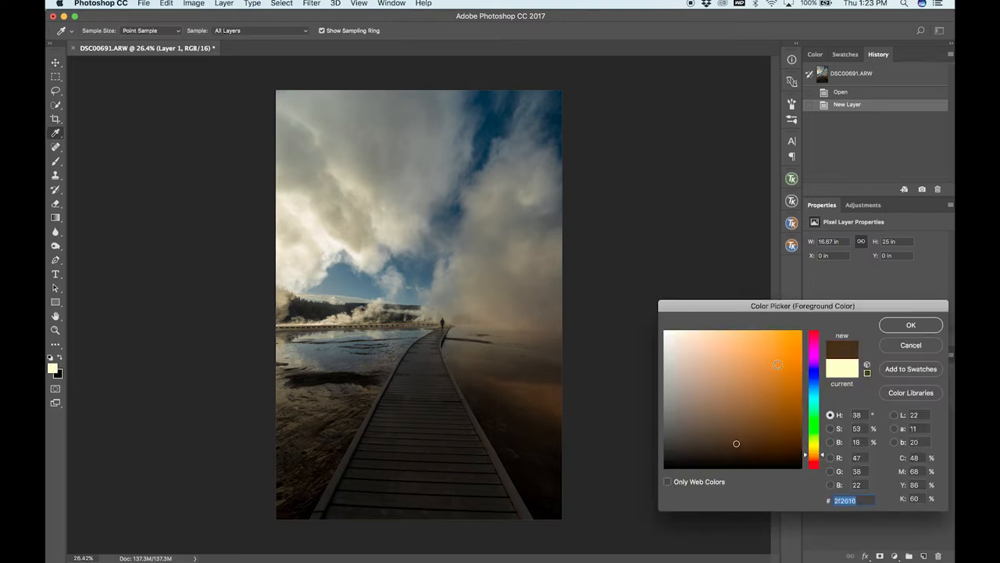
{"action": "left_click", "coordinate": [733, 398]}
{"action": "left_click_drag", "start_coordinate": [733, 398], "coordinate": [736, 387]}
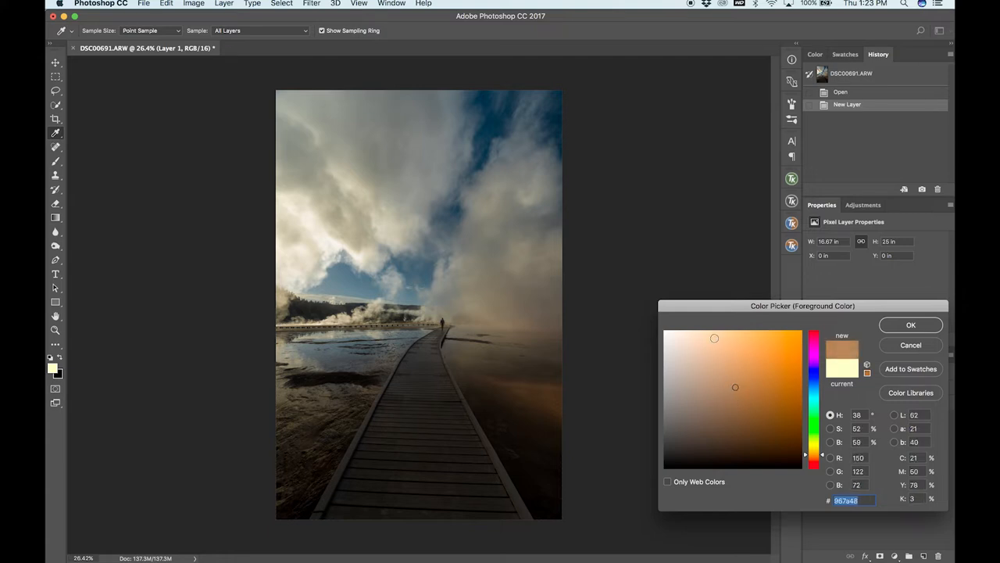
{"action": "left_click", "coordinate": [910, 325]}
{"action": "key", "text": "v"}
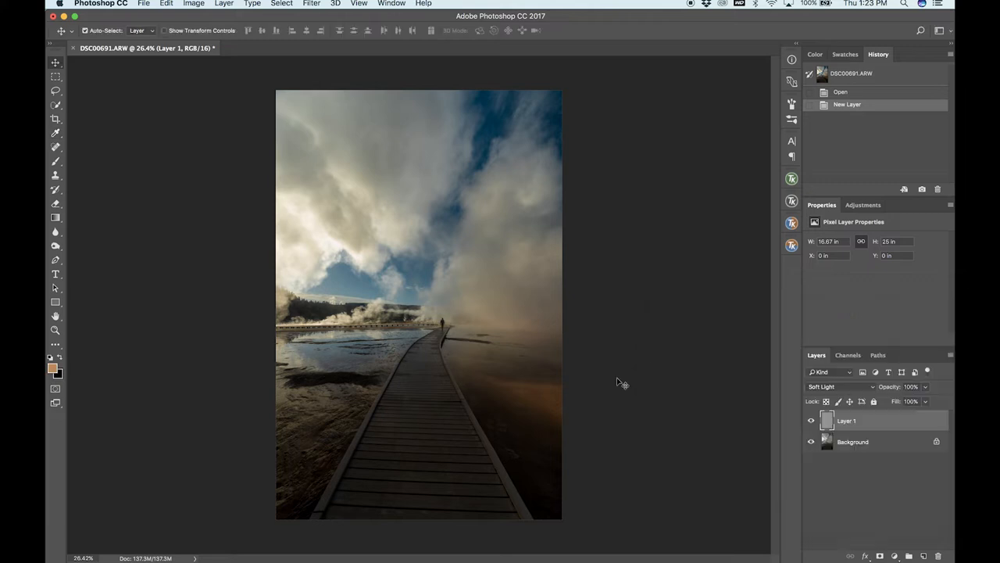
{"action": "left_click", "coordinate": [52, 368]}
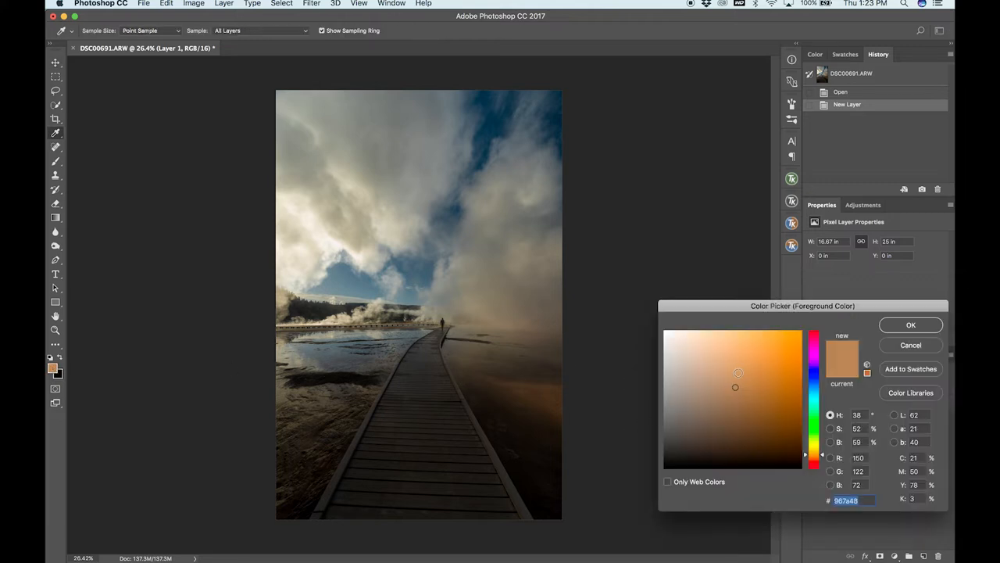
{"action": "left_click", "coordinate": [735, 373]}
{"action": "left_click_drag", "start_coordinate": [735, 373], "coordinate": [732, 370]}
- Confirm the brown, switch to a smaller soft brush at 15% opacity
{"action": "left_click", "coordinate": [893, 326]}
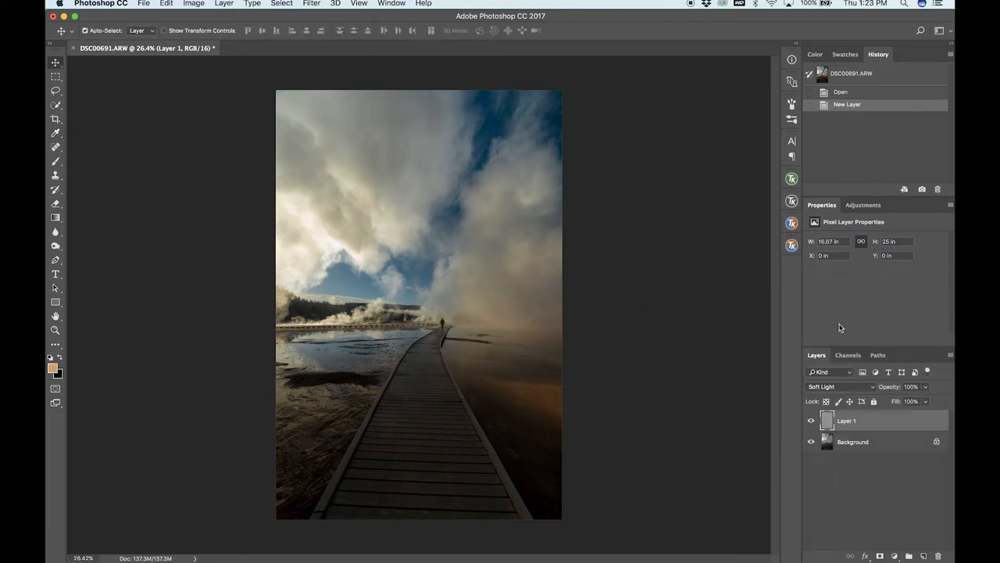
{"action": "key", "text": "b"}
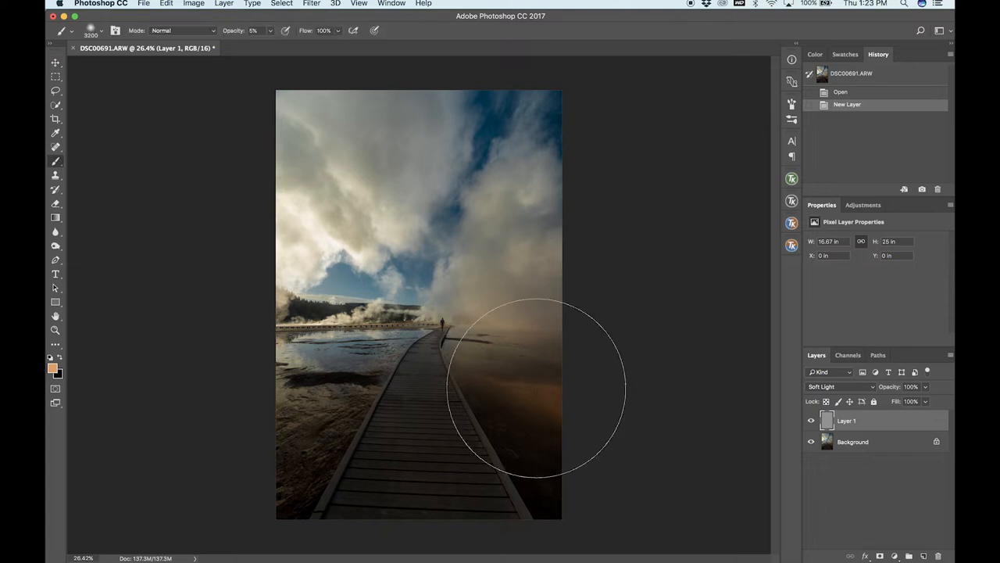
{"action": "key", "text": "bracketleft"}
{"action": "key", "text": "bracketleft"}
{"action": "key", "text": "bracketleft"}
{"action": "key", "text": "bracketleft"}
{"action": "key", "text": "bracketleft"}
{"action": "key", "text": "bracketleft"}
{"action": "key", "text": "bracketleft"}
{"action": "key", "text": "bracketleft"}
{"action": "key", "text": "bracketleft"}
{"action": "key", "text": "bracketleft"}
{"action": "key", "text": "bracketleft"}
{"action": "key", "text": "bracketleft"}
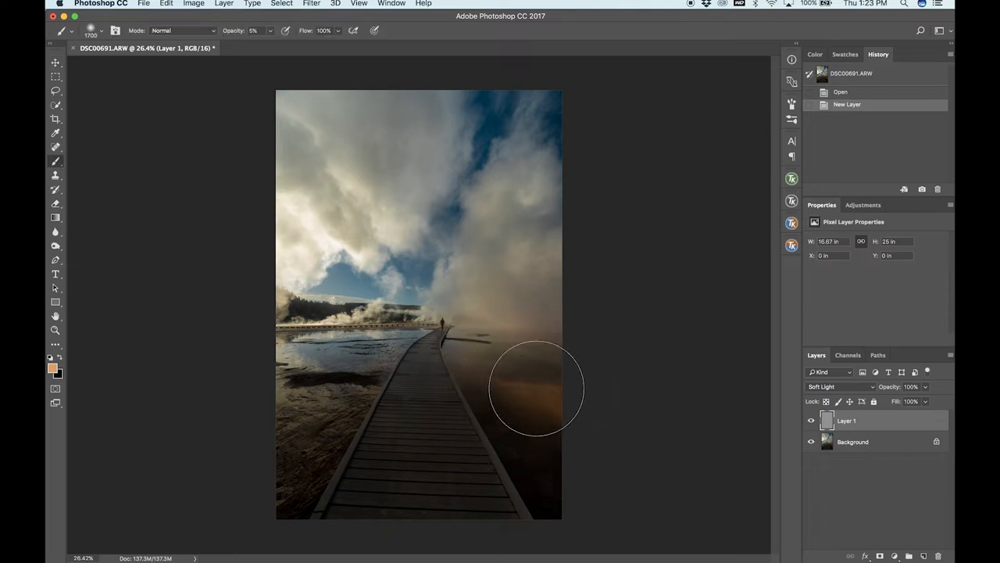
{"action": "key", "text": "bracketleft"}
{"action": "key", "text": "bracketleft"}
{"action": "key", "text": "bracketleft"}
{"action": "key", "text": "bracketleft"}
{"action": "key", "text": "bracketleft"}
{"action": "key", "text": "bracketleft"}
{"action": "key", "text": "bracketleft"}
{"action": "key", "text": "bracketleft"}
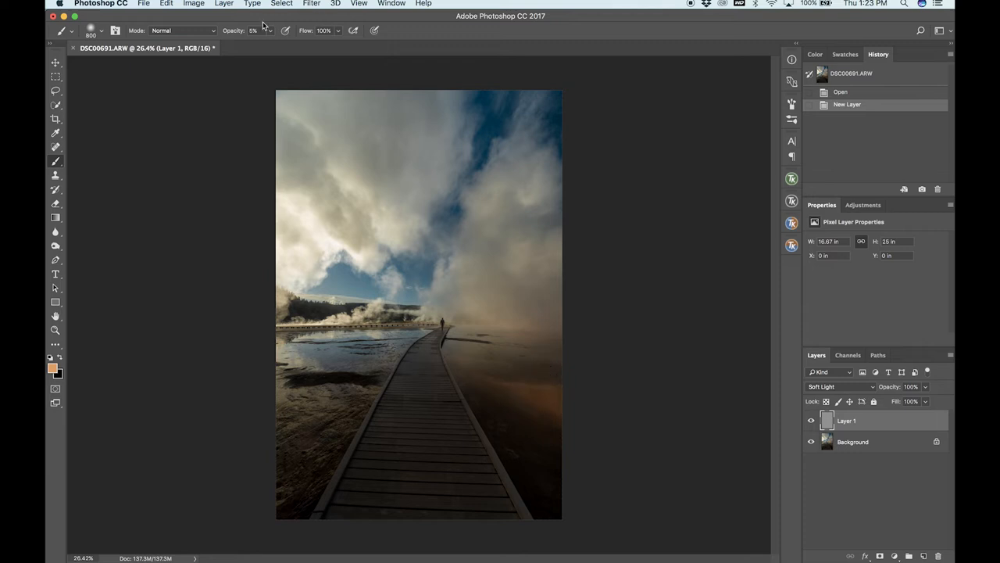
{"action": "left_click", "coordinate": [254, 30]}
{"action": "type", "text": "15"}
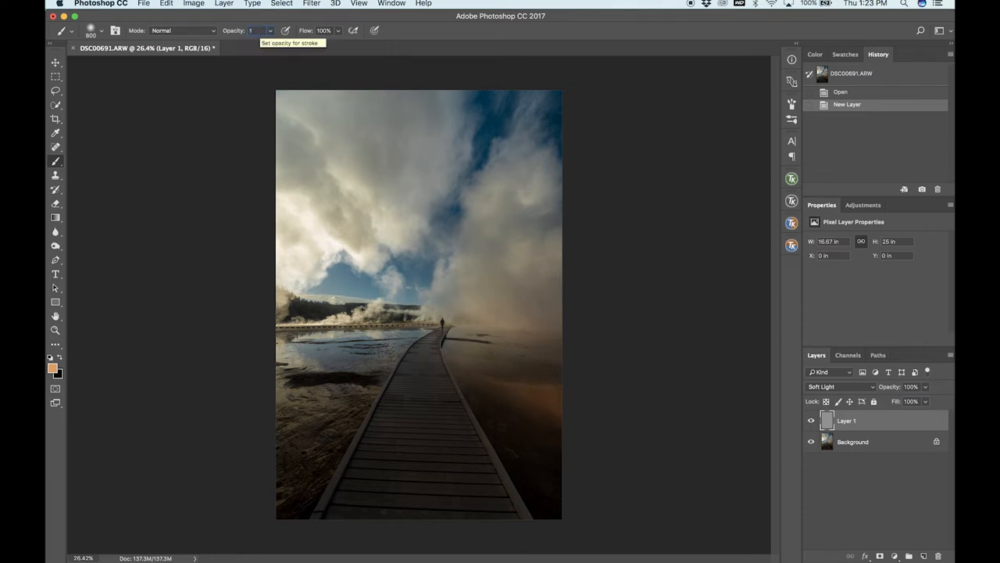
{"action": "type", "text": "5%"}
{"action": "key", "text": "Return"}
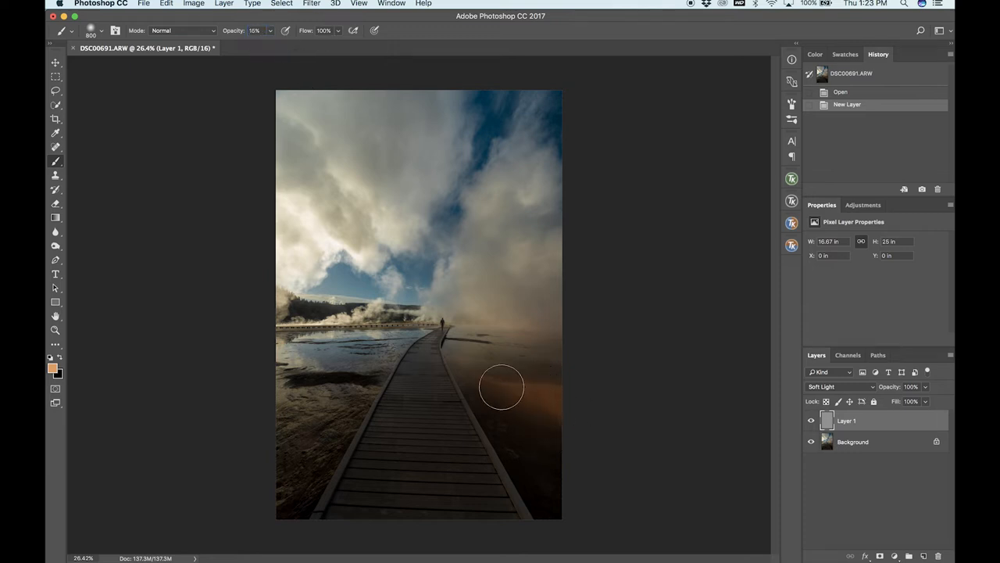
- Brush warm brown over the water right of the boardwalk, shrinking the brush as needed
{"action": "left_click_drag", "start_coordinate": [550, 438], "coordinate": [516, 391]}
{"action": "left_click_drag", "start_coordinate": [539, 452], "coordinate": [480, 380]}
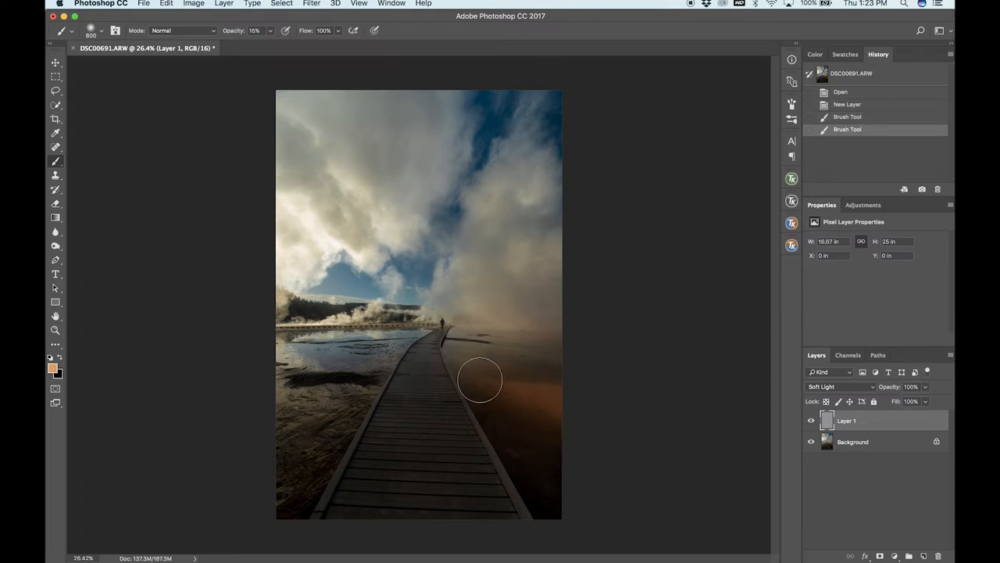
{"action": "mouse_move", "coordinate": [552, 362]}
{"action": "left_mouse_down"}
{"action": "mouse_move", "coordinate": [515, 363]}
{"action": "mouse_move", "coordinate": [549, 404]}
{"action": "mouse_move", "coordinate": [580, 406]}
{"action": "mouse_move", "coordinate": [525, 398]}
{"action": "left_mouse_up"}
{"action": "key", "text": "bracketleft"}
{"action": "key", "text": "bracketleft"}
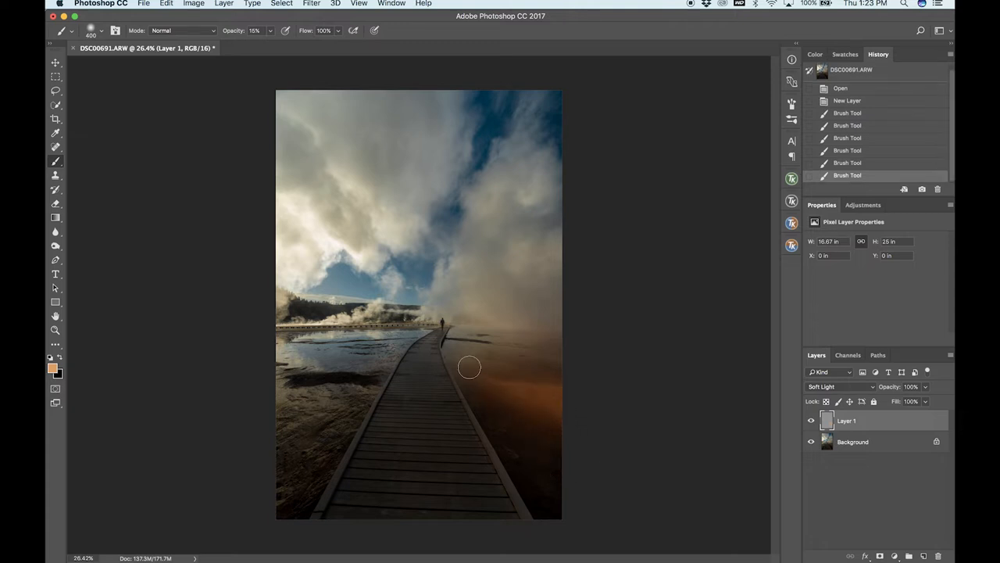
{"action": "left_click_drag", "start_coordinate": [469, 362], "coordinate": [565, 364]}
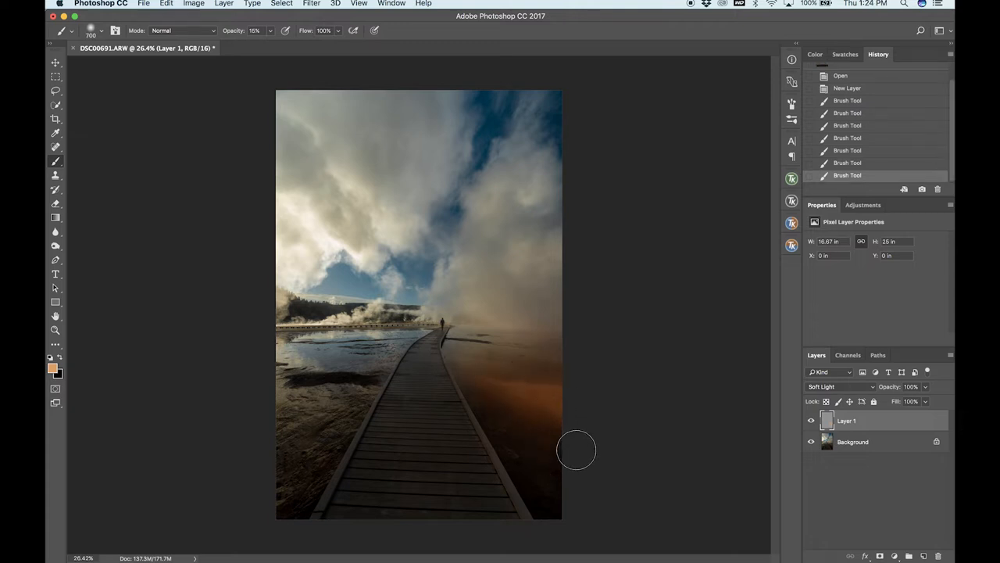
{"action": "key", "text": "bracketleft"}
{"action": "key", "text": "bracketleft"}
{"action": "mouse_move", "coordinate": [492, 331]}
{"action": "left_mouse_down"}
{"action": "mouse_move", "coordinate": [544, 331]}
{"action": "mouse_move", "coordinate": [539, 320]}
{"action": "left_mouse_up"}
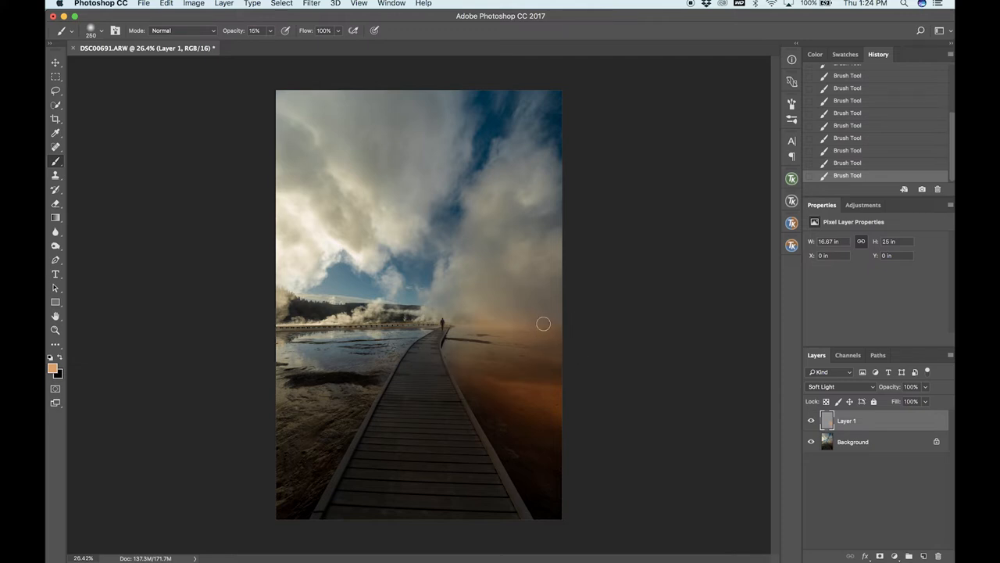
{"action": "left_click", "coordinate": [255, 31]}
{"action": "type", "text": "5"}
- At 5% opacity with a larger brush, faintly warm the photo's right edge
{"action": "key", "text": "Return"}
{"action": "key", "text": "bracketright"}
{"action": "key", "text": "bracketright"}
{"action": "key", "text": "bracketright"}
{"action": "mouse_move", "coordinate": [558, 301]}
{"action": "left_mouse_down"}
{"action": "mouse_move", "coordinate": [520, 302]}
{"action": "mouse_move", "coordinate": [467, 325]}
{"action": "mouse_move", "coordinate": [581, 420]}
{"action": "left_mouse_up"}
- At 10% opacity, deepen the warm glow on the lower-right water
{"action": "left_click", "coordinate": [253, 30]}
{"action": "type", "text": "10"}
{"action": "key", "text": "Return"}
{"action": "mouse_move", "coordinate": [536, 399]}
{"action": "left_mouse_down"}
{"action": "mouse_move", "coordinate": [508, 387]}
{"action": "mouse_move", "coordinate": [505, 375]}
{"action": "mouse_move", "coordinate": [525, 371]}
{"action": "mouse_move", "coordinate": [547, 447]}
{"action": "left_mouse_up"}
{"action": "left_click_drag", "start_coordinate": [547, 447], "coordinate": [545, 393]}
- Toggle Layer 1 off and on to compare, then start a new layer on the canyon photo
{"action": "left_click", "coordinate": [812, 421]}
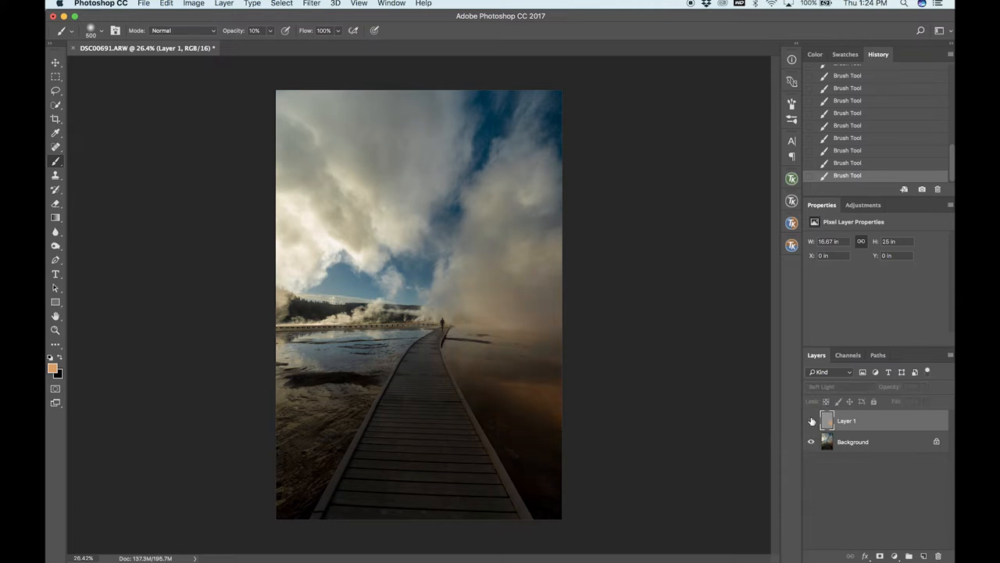
{"action": "left_click", "coordinate": [812, 421]}
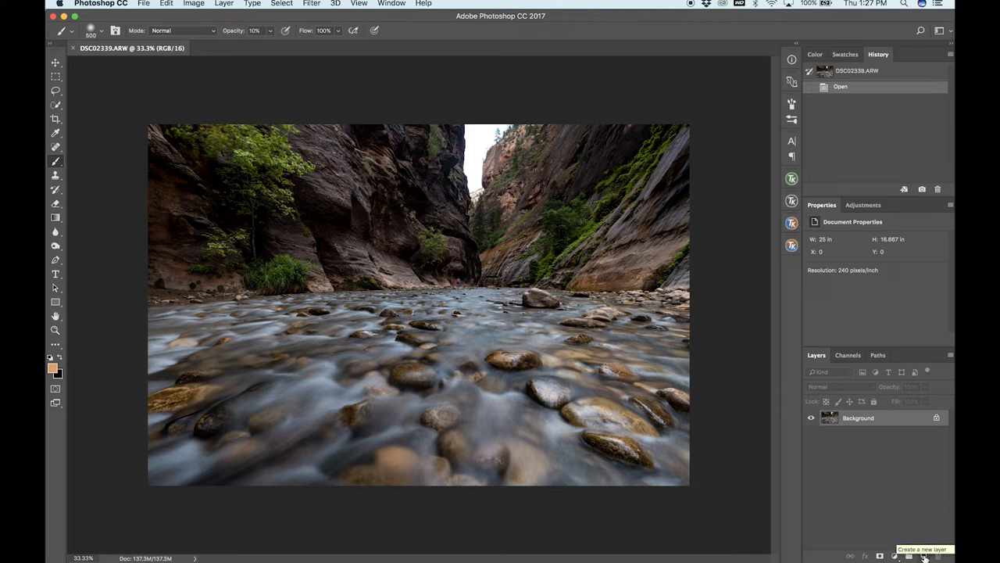
{"action": "left_click", "coordinate": [924, 556], "text": "alt"}
- Create the layer in Soft Light mode filled with neutral gray
{"action": "left_click", "coordinate": [372, 290]}
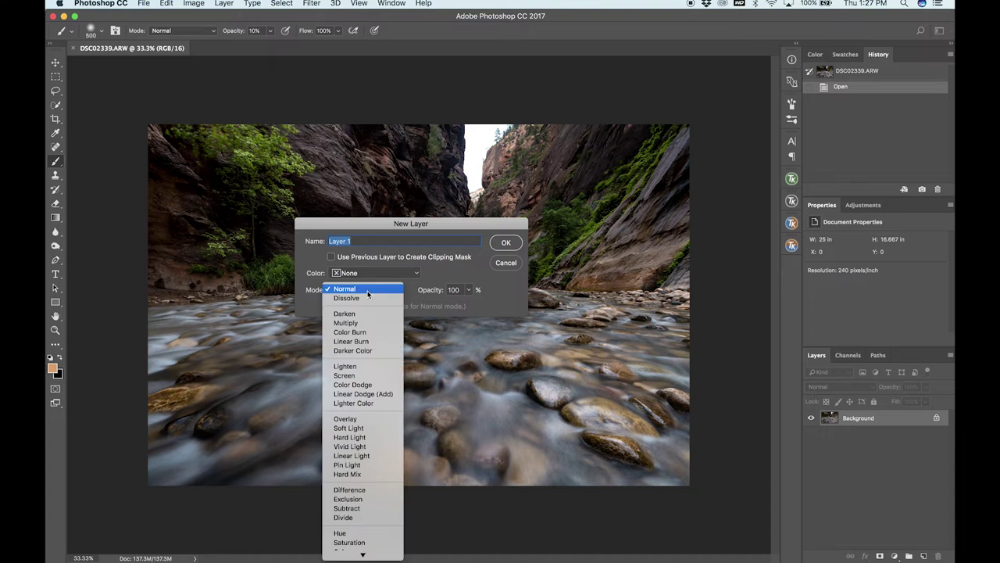
{"action": "left_click", "coordinate": [357, 428]}
{"action": "left_click", "coordinate": [331, 306]}
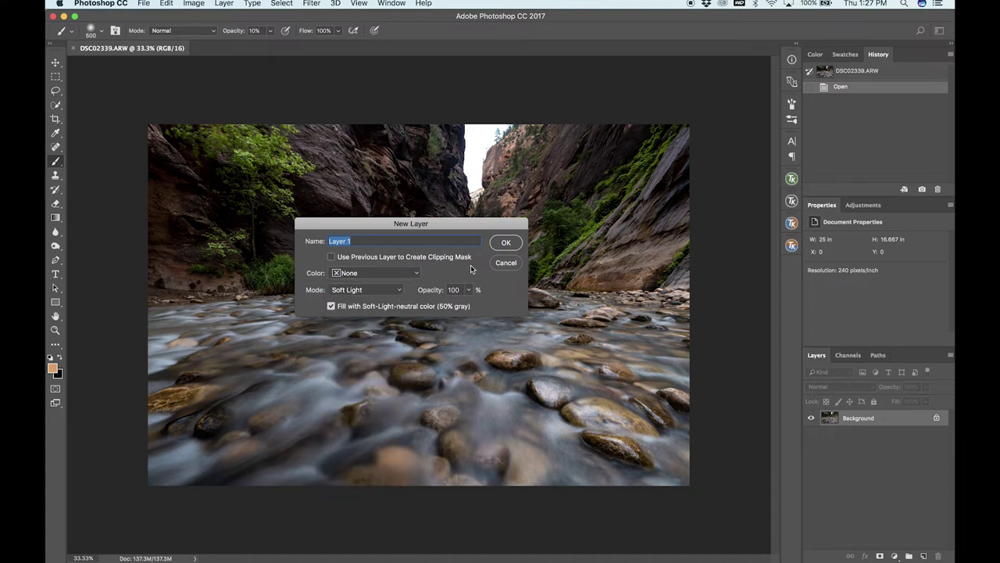
{"action": "left_click", "coordinate": [504, 243]}
- Set the paint colour to a bright pale blue sampled from the water
{"action": "left_click", "coordinate": [53, 368]}
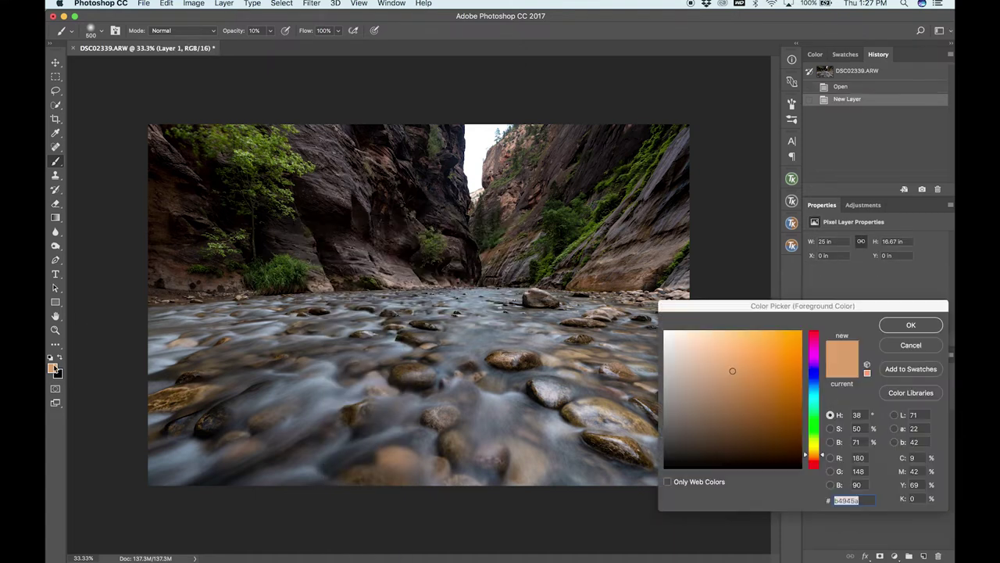
{"action": "left_click", "coordinate": [324, 375]}
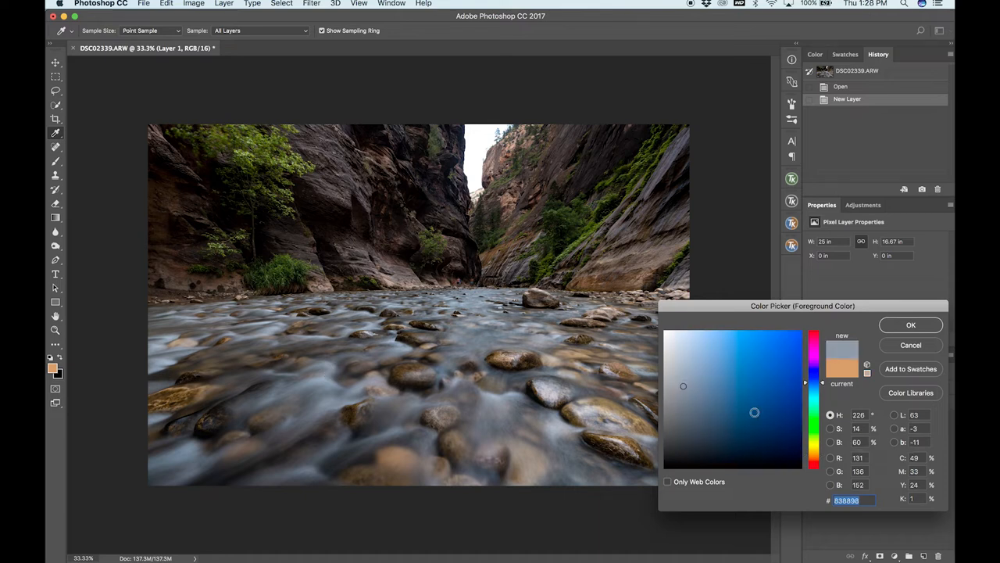
{"action": "left_click_drag", "start_coordinate": [807, 381], "coordinate": [808, 387]}
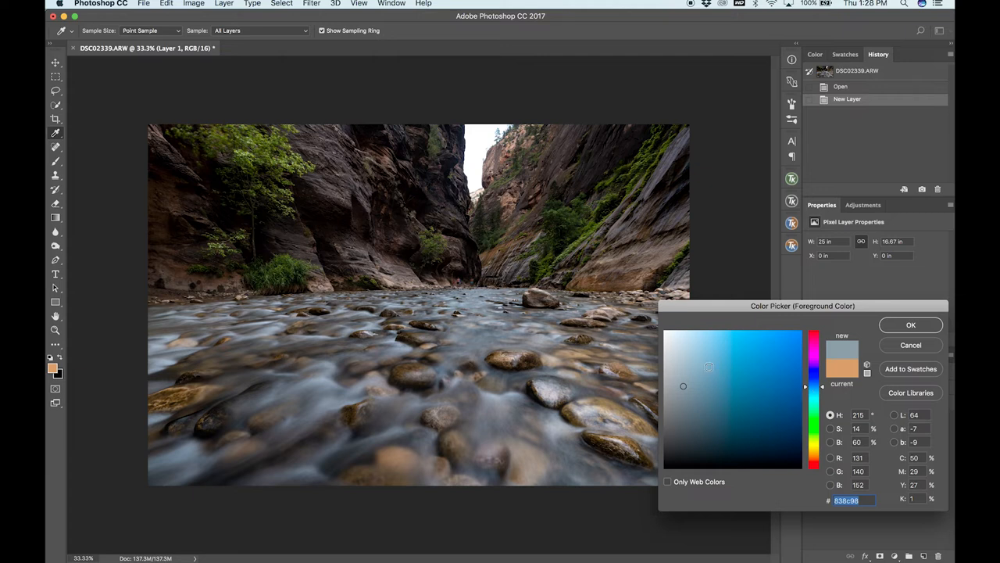
{"action": "left_click", "coordinate": [704, 343]}
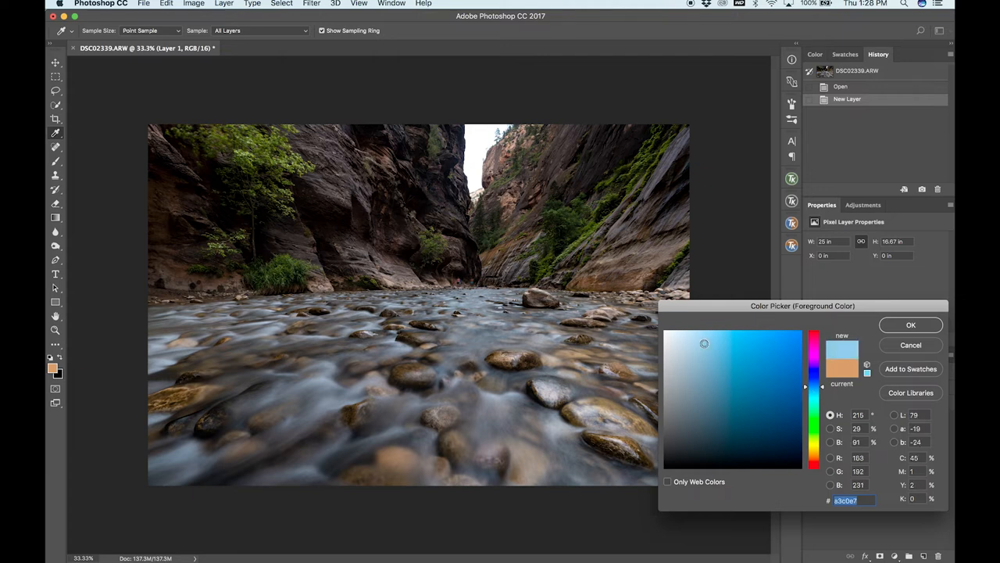
{"action": "left_click_drag", "start_coordinate": [704, 343], "coordinate": [692, 310]}
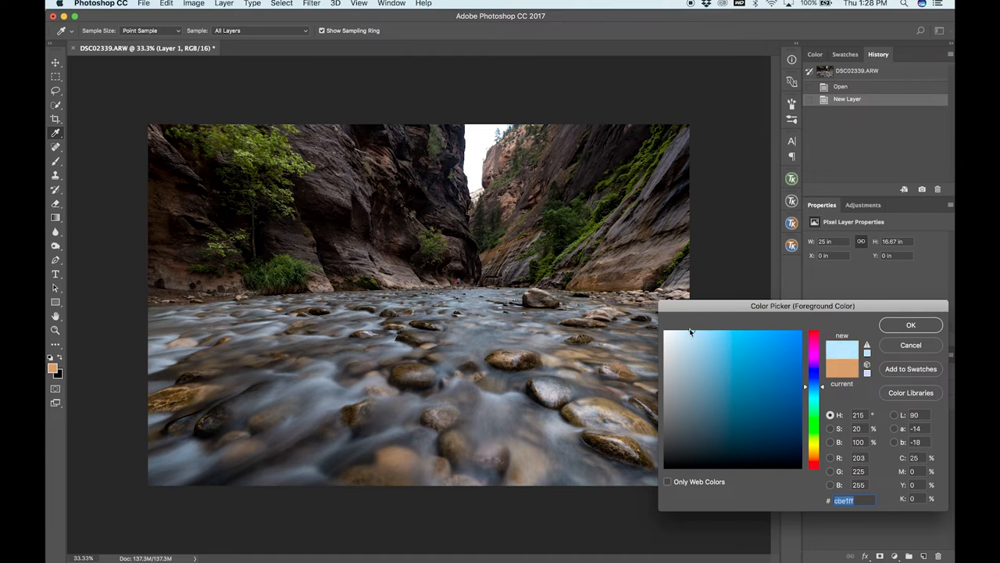
{"action": "left_click", "coordinate": [909, 324]}
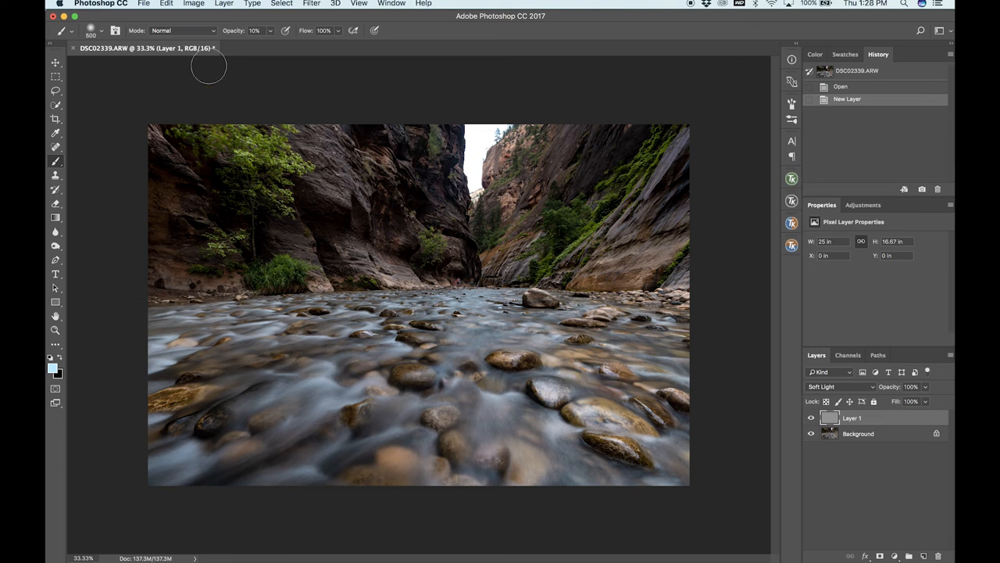
{"action": "scroll", "coordinate": [274, 194], "scroll_direction": "up", "scroll_amount": 1}
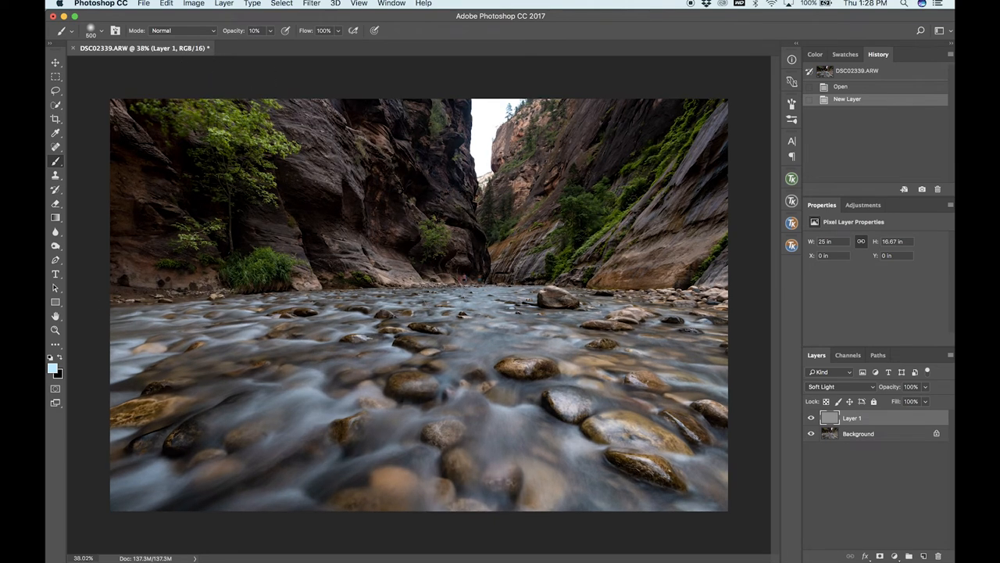
{"action": "scroll", "coordinate": [443, 297], "scroll_direction": "up", "scroll_amount": 1}
{"action": "scroll", "coordinate": [443, 297], "scroll_direction": "up", "scroll_amount": 1}
{"action": "scroll", "coordinate": [443, 297], "scroll_direction": "up", "scroll_amount": 1}
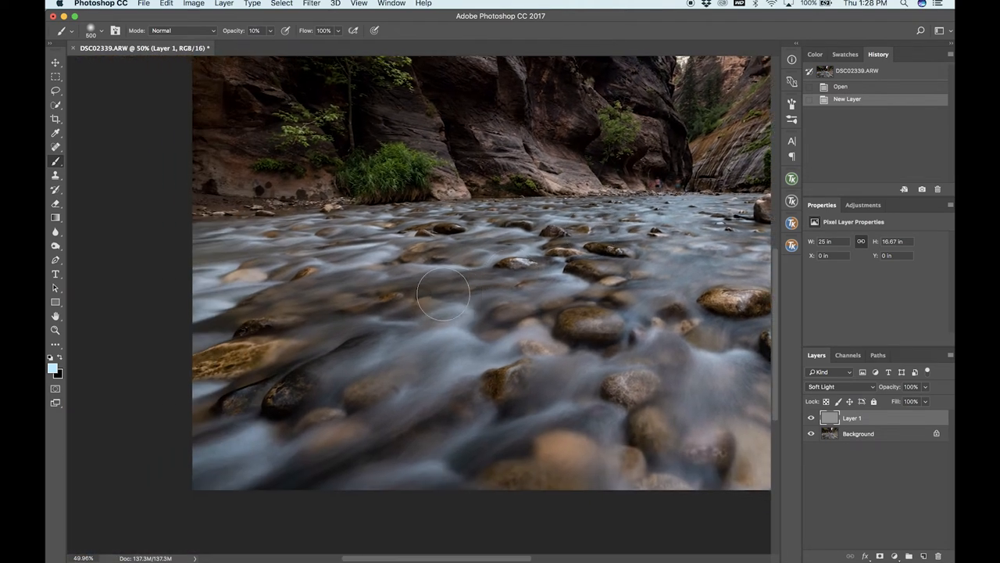
- With a smaller brush, paint light blue over the lower-left and middle water
{"action": "key", "text": "bracketleft"}
{"action": "key", "text": "bracketleft"}
{"action": "key", "text": "bracketleft"}
{"action": "left_click_drag", "start_coordinate": [264, 443], "coordinate": [204, 439]}
{"action": "left_click_drag", "start_coordinate": [233, 386], "coordinate": [215, 383]}
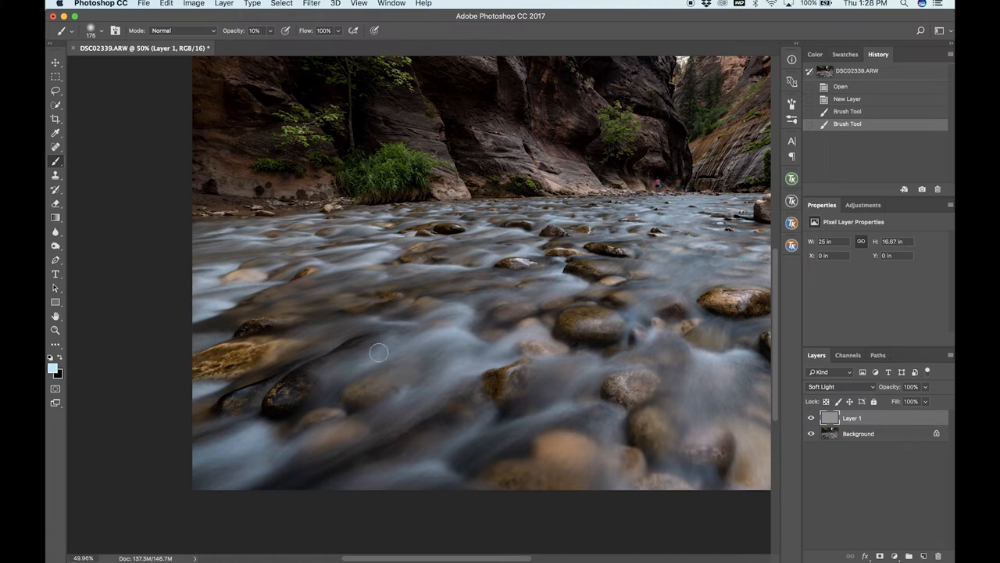
{"action": "left_click_drag", "start_coordinate": [327, 399], "coordinate": [393, 324]}
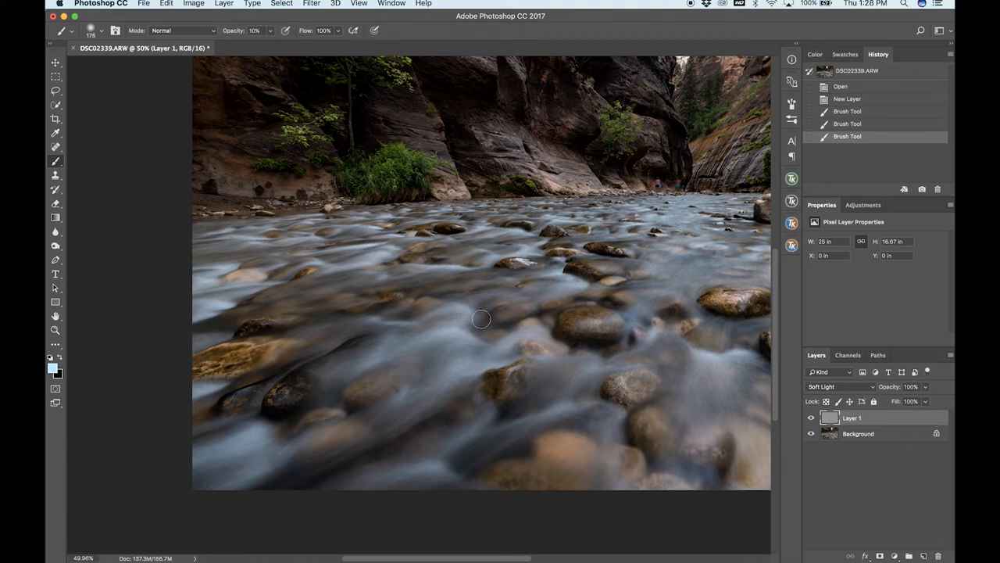
{"action": "left_click", "coordinate": [494, 355]}
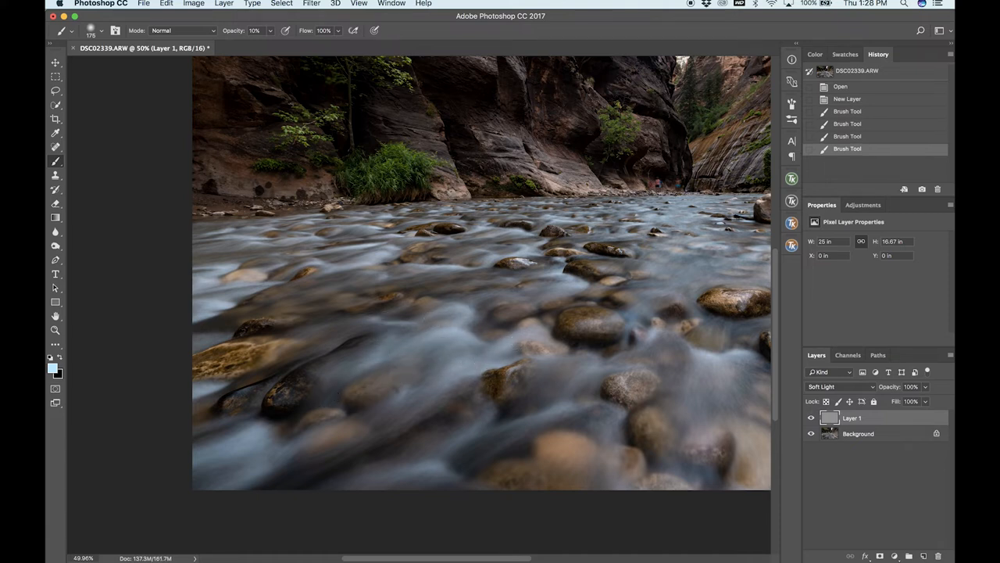
{"action": "left_click", "coordinate": [548, 419]}
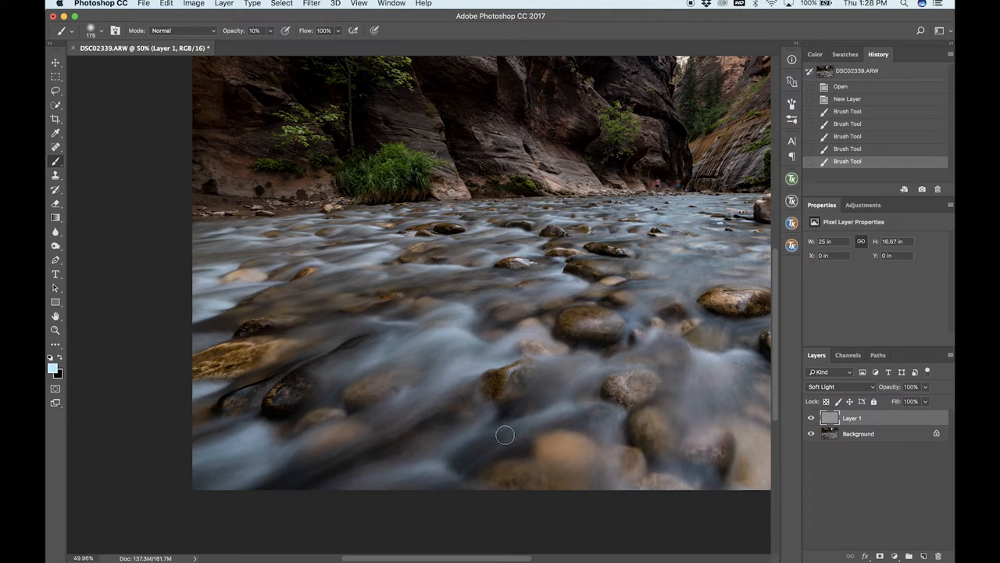
{"action": "mouse_move", "coordinate": [506, 425]}
{"action": "left_mouse_down"}
{"action": "mouse_move", "coordinate": [445, 467]}
{"action": "mouse_move", "coordinate": [491, 406]}
{"action": "left_mouse_up"}
{"action": "left_click", "coordinate": [480, 312]}
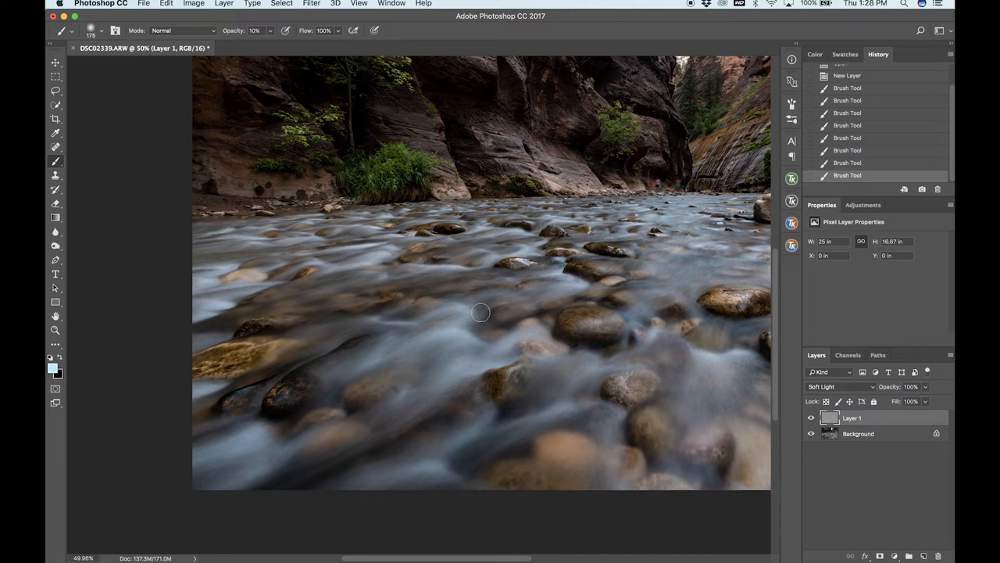
- Shrink the brush and add finer light-blue strokes across the upper water
{"action": "key", "text": "bracketleft"}
{"action": "key", "text": "bracketleft"}
{"action": "key", "text": "bracketleft"}
{"action": "left_click", "coordinate": [378, 317]}
{"action": "left_click_drag", "start_coordinate": [367, 251], "coordinate": [243, 232]}
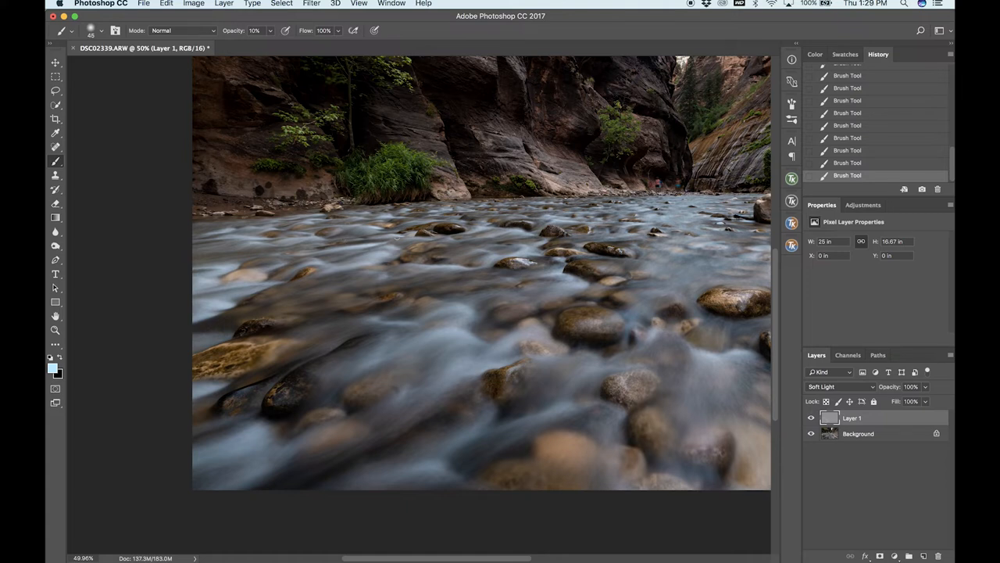
{"action": "scroll", "coordinate": [373, 243], "scroll_direction": "right", "scroll_amount": 3}
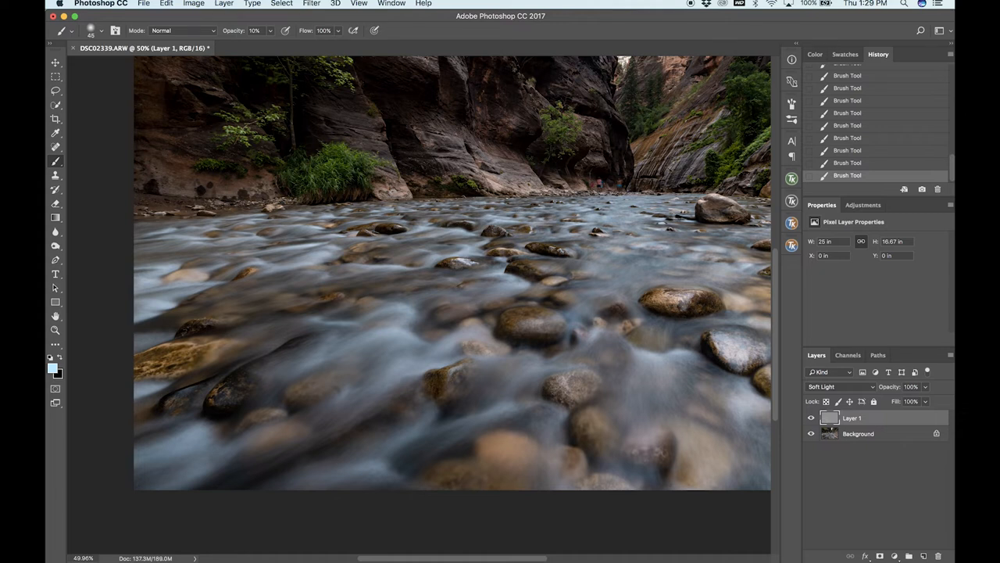
{"action": "scroll", "coordinate": [442, 322], "scroll_direction": "right", "scroll_amount": 5}
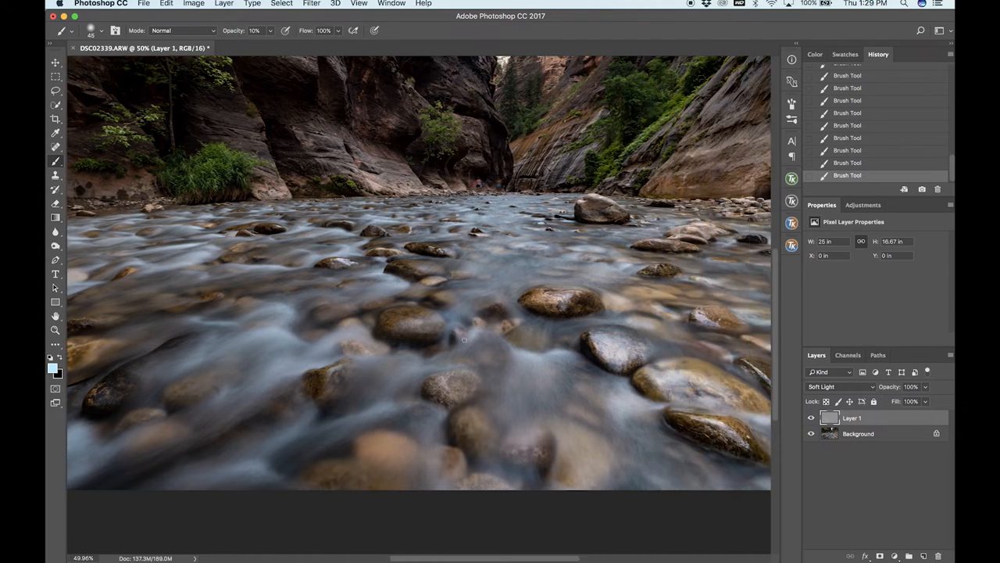
{"action": "key", "text": "bracketright"}
{"action": "key", "text": "bracketright"}
{"action": "key", "text": "bracketright"}
{"action": "scroll", "coordinate": [668, 497], "scroll_direction": "right", "scroll_amount": 5}
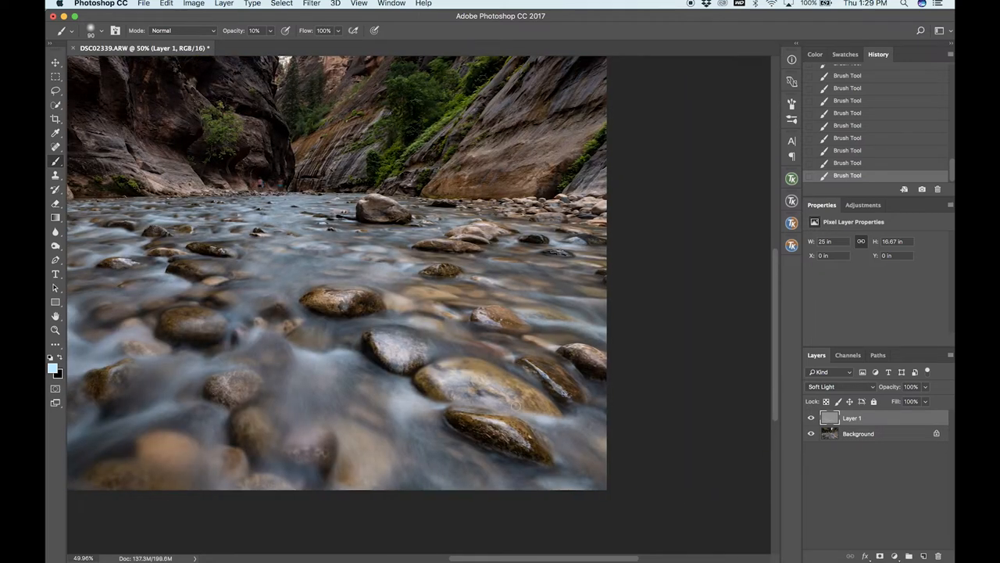
- Paint light blue over the bottom-right water and around the central boulder, then fit on screen
{"action": "left_click_drag", "start_coordinate": [517, 405], "coordinate": [479, 404]}
{"action": "left_click_drag", "start_coordinate": [576, 484], "coordinate": [530, 482]}
{"action": "left_click_drag", "start_coordinate": [590, 315], "coordinate": [488, 291]}
{"action": "left_click_drag", "start_coordinate": [383, 236], "coordinate": [443, 230]}
{"action": "left_click_drag", "start_coordinate": [510, 246], "coordinate": [526, 254]}
{"action": "key", "text": "super+0"}
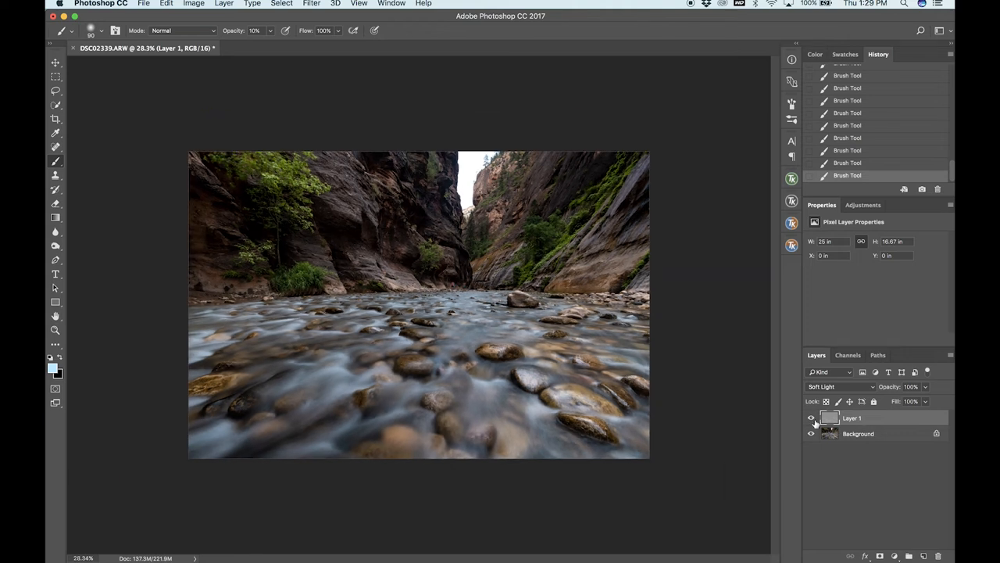
{"action": "left_click", "coordinate": [811, 418]}
{"action": "left_click", "coordinate": [813, 420]}
{"action": "left_click", "coordinate": [813, 419]}
{"action": "left_click", "coordinate": [813, 419]}
{"action": "left_click", "coordinate": [813, 419]}
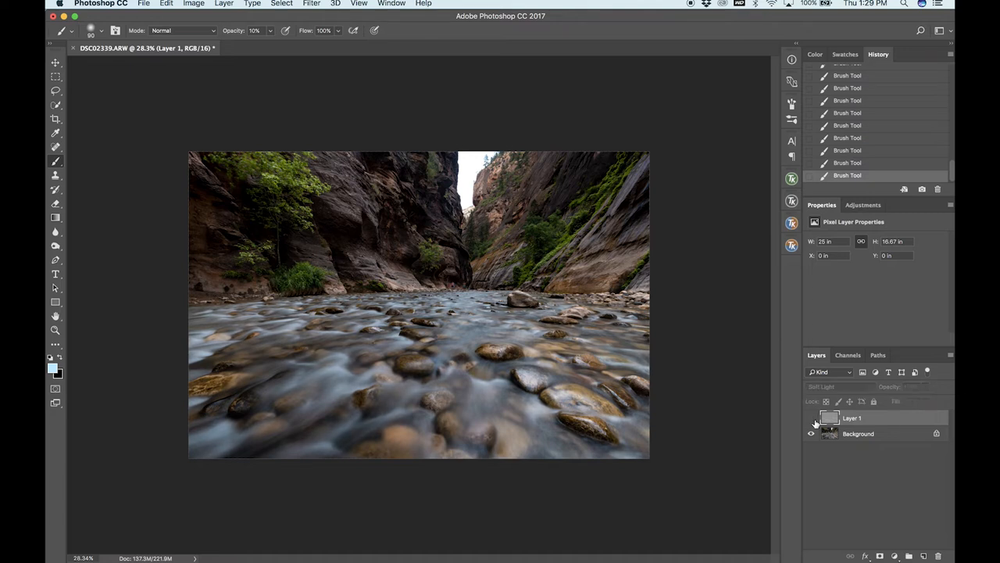
{"action": "left_click", "coordinate": [812, 419]}
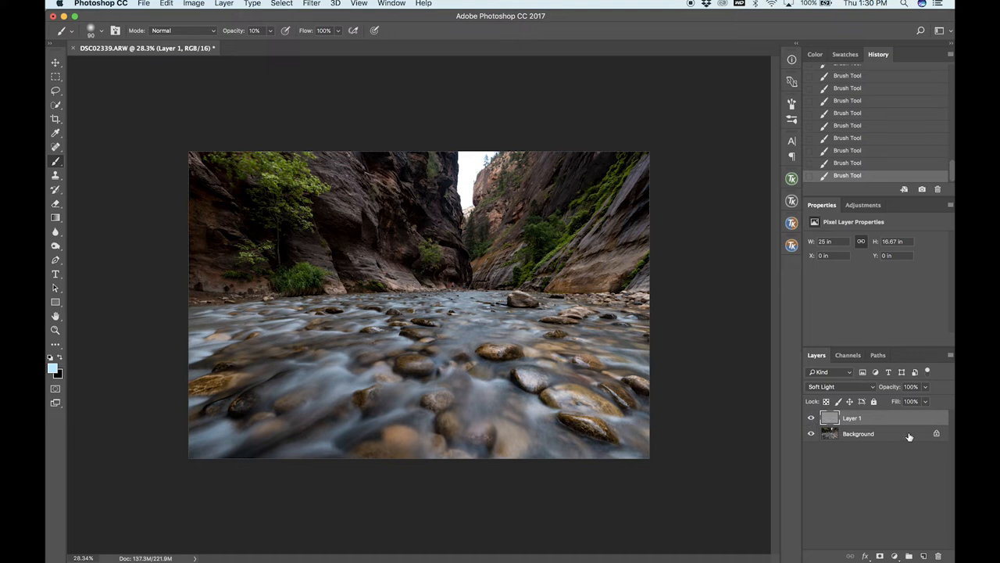
- Duplicate the dodge layer with Cmd+J and set the copy to 80% opacity
{"action": "key", "text": "super+j"}
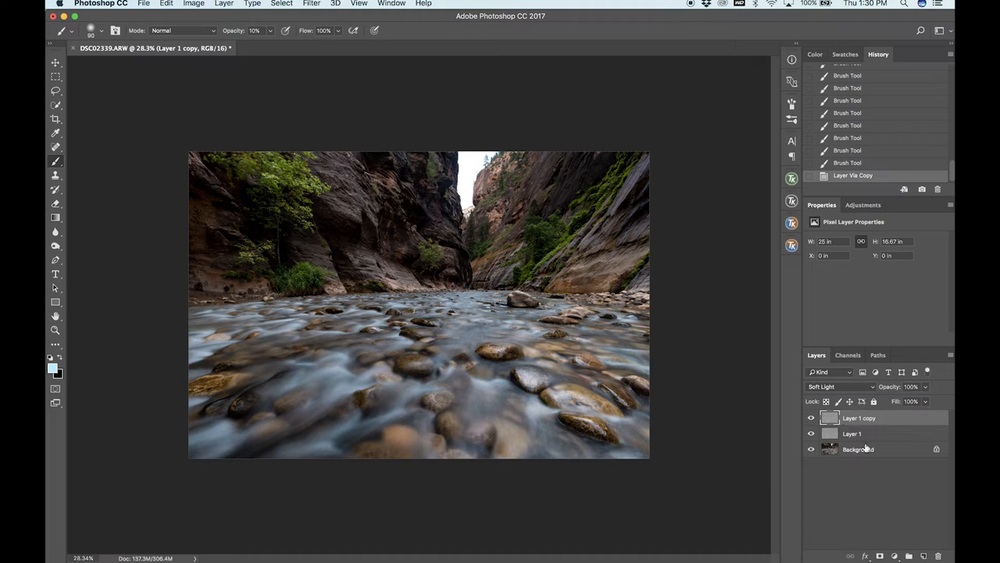
{"action": "left_click", "coordinate": [811, 418]}
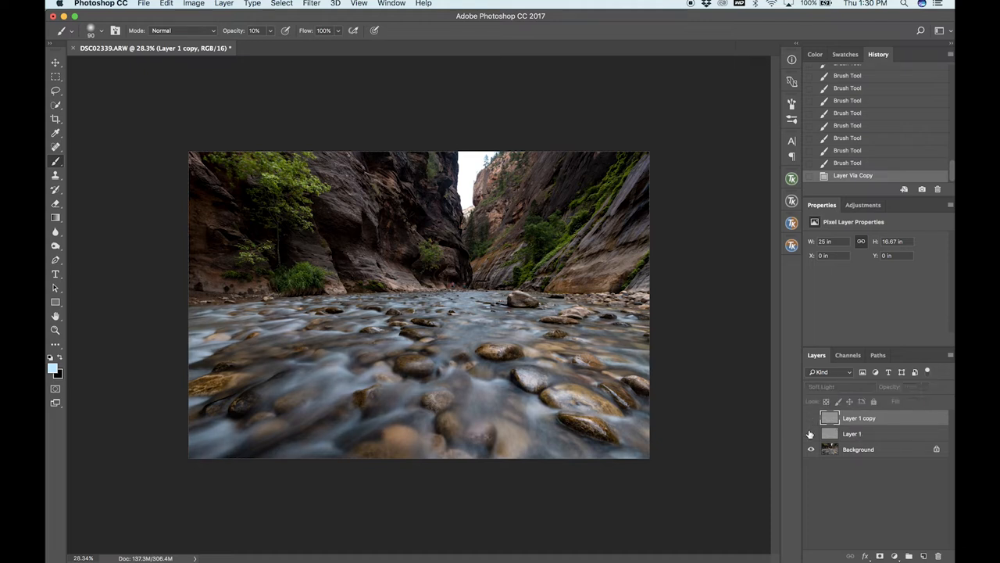
{"action": "left_click", "coordinate": [811, 418]}
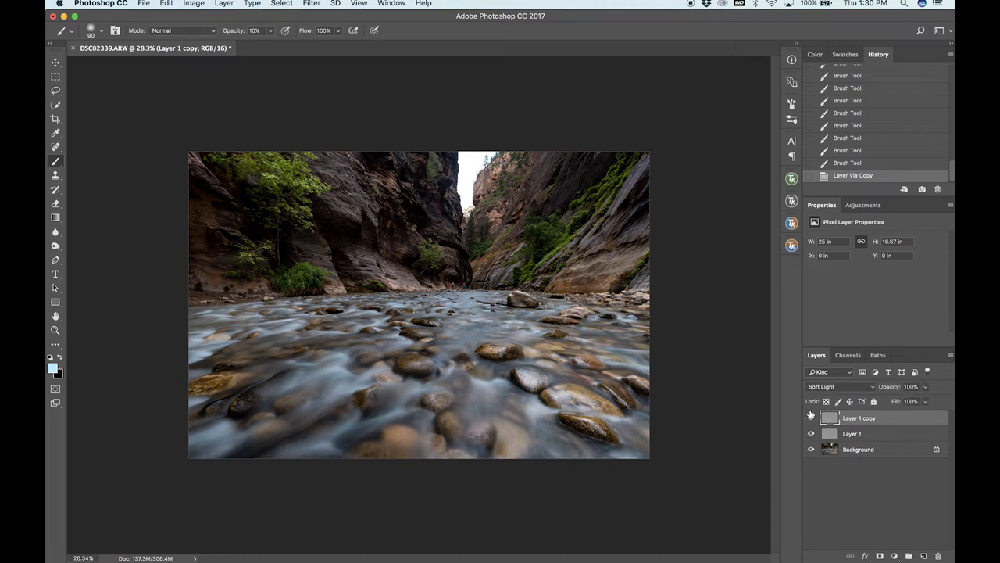
{"action": "left_click", "coordinate": [910, 386]}
{"action": "type", "text": "80"}
{"action": "key", "text": "Return"}
- Select both dodge layers, group them into Group 1, and toggle it to compare
{"action": "left_click", "coordinate": [55, 63]}
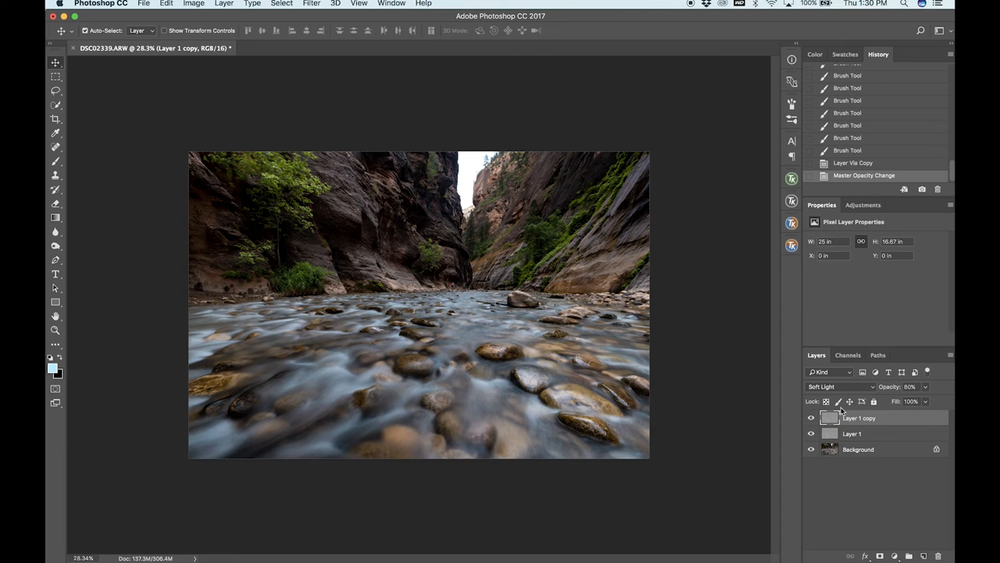
{"action": "left_click", "coordinate": [859, 433], "text": "shift"}
{"action": "key", "text": "ctrl+g"}
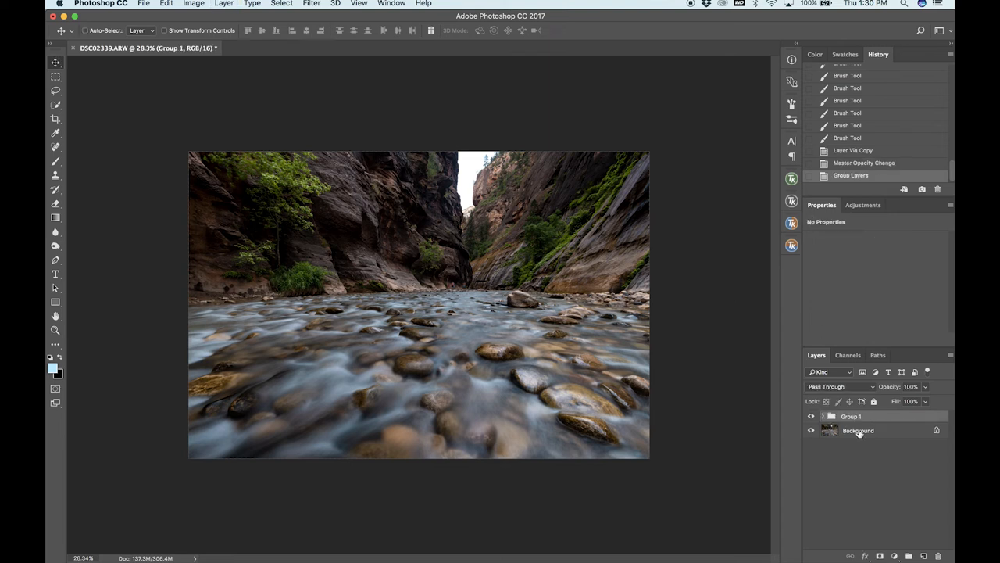
{"action": "left_click", "coordinate": [811, 416]}
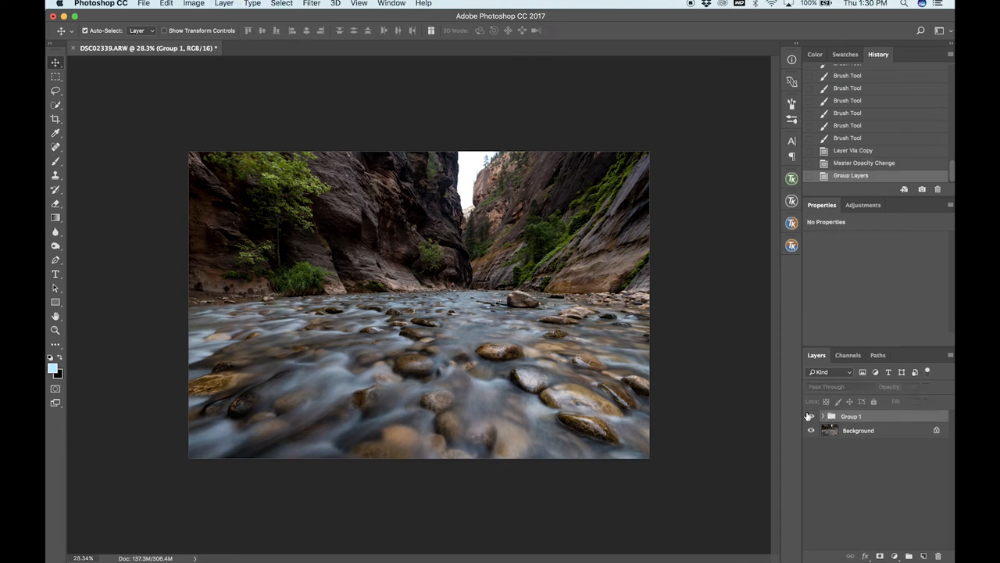
{"action": "left_click", "coordinate": [810, 415]}
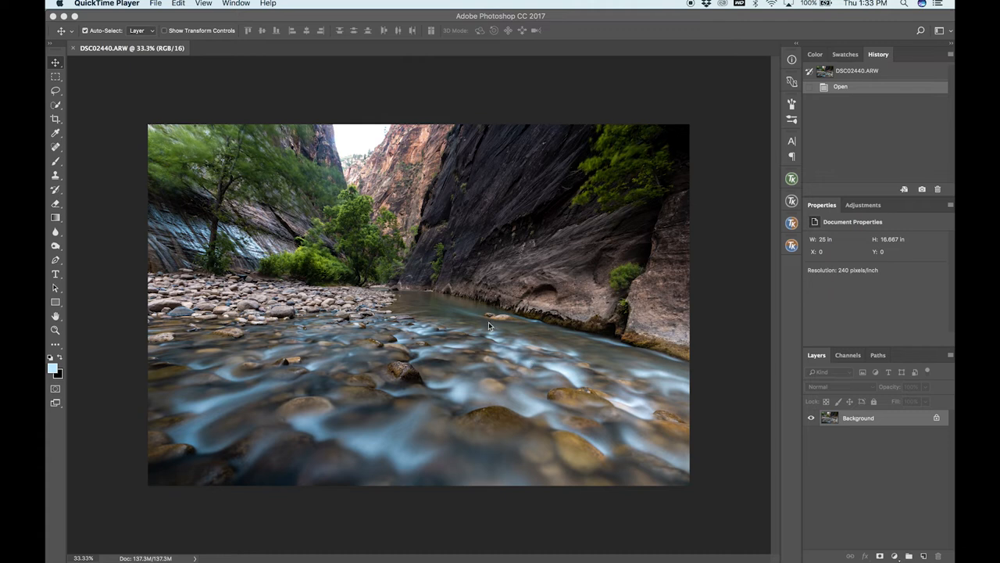
- Bring Photoshop with DSC02440.ARW back to the front
{"action": "left_click", "coordinate": [888, 503]}
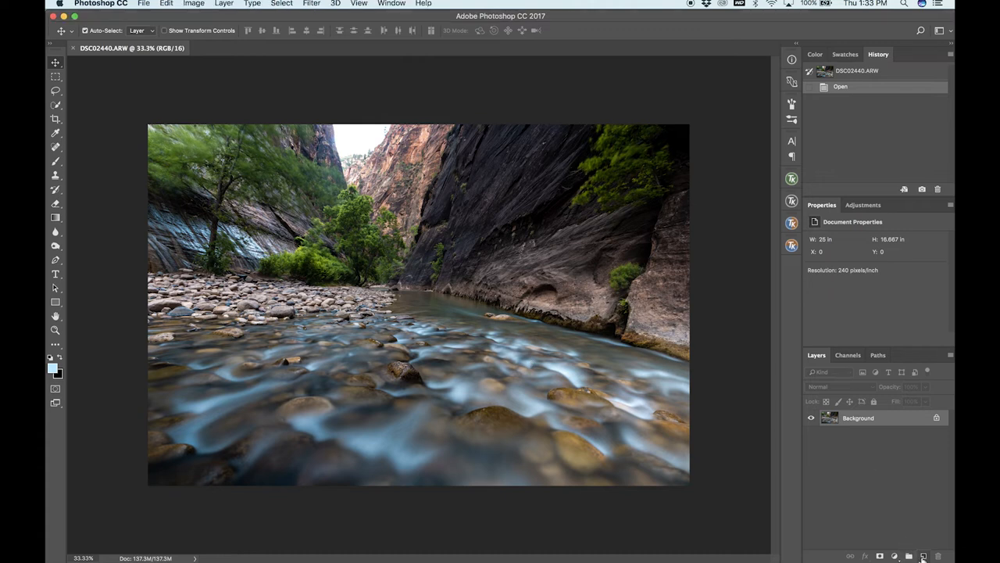
- Create a Soft Light layer filled with neutral 50% gray above the background
{"action": "left_click", "coordinate": [923, 558], "text": "alt"}
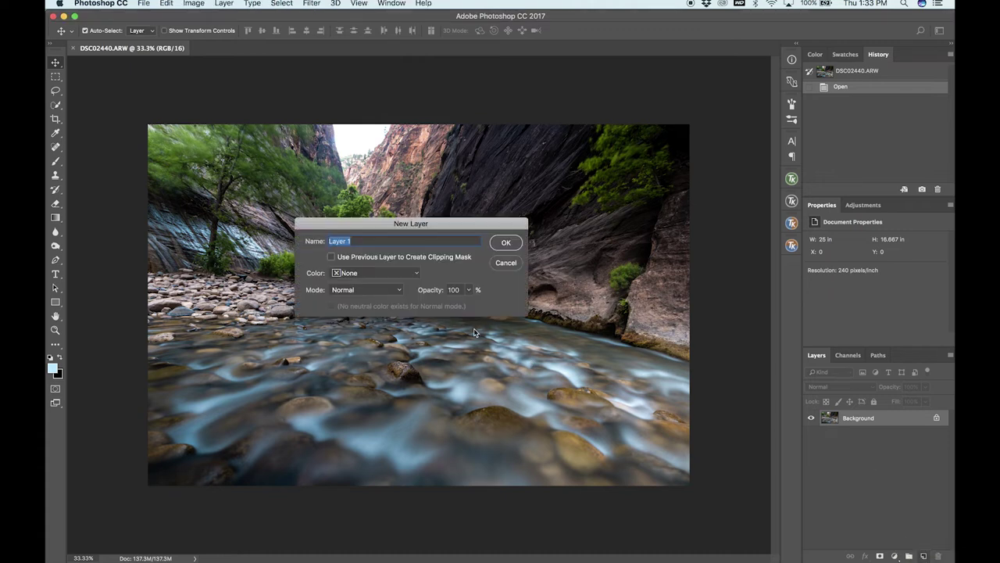
{"action": "left_click", "coordinate": [381, 291]}
{"action": "left_click", "coordinate": [360, 402]}
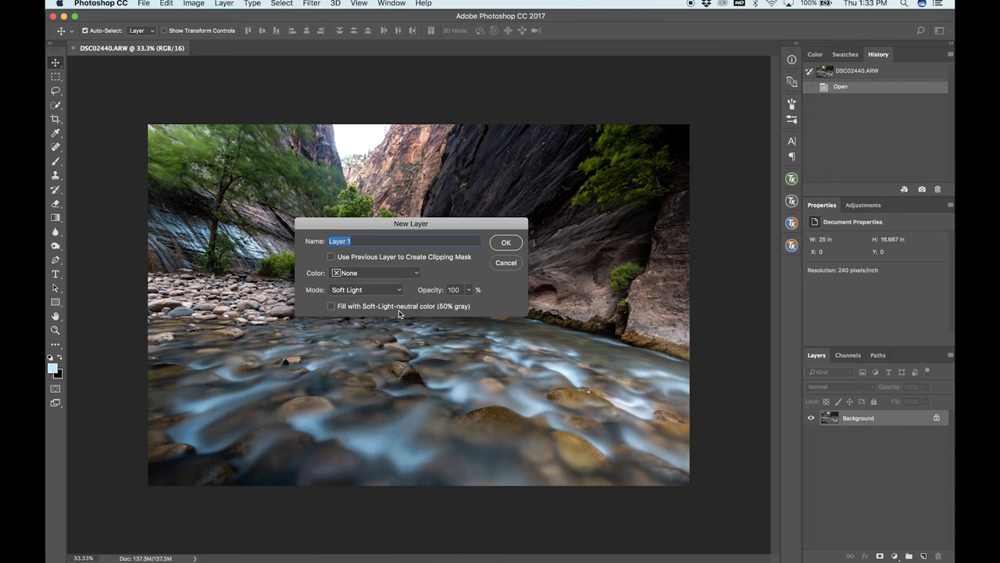
{"action": "left_click", "coordinate": [411, 307]}
{"action": "left_click", "coordinate": [507, 243]}
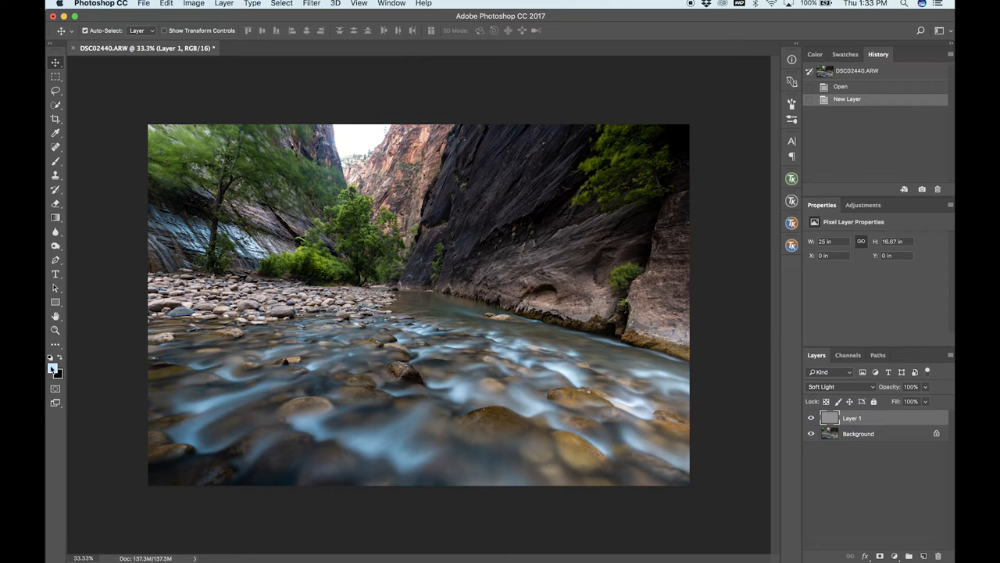
{"action": "left_click", "coordinate": [52, 368]}
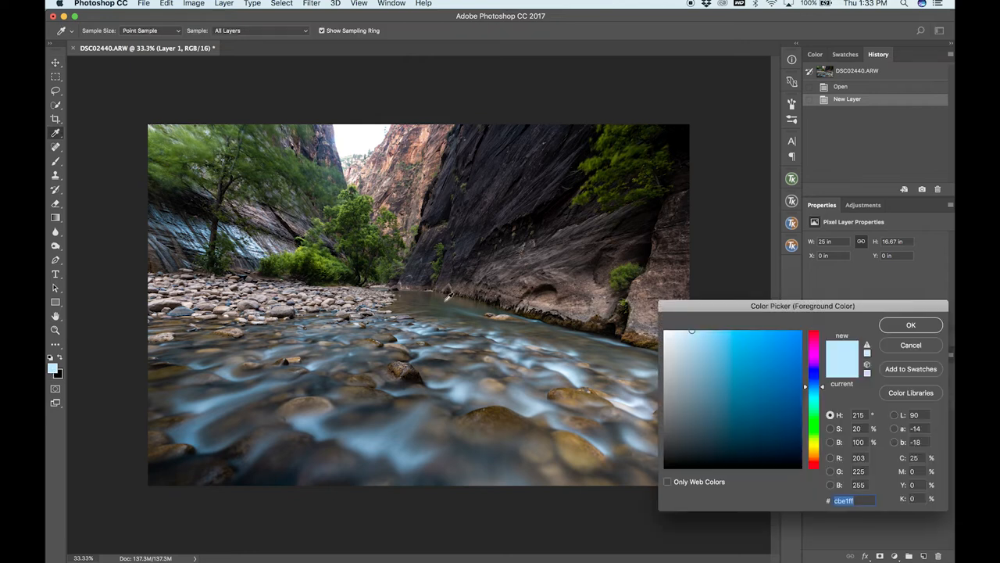
- Sample a photo colour and shift it in the picker to a pale mint green, #88caa9
{"action": "left_click", "coordinate": [447, 299]}
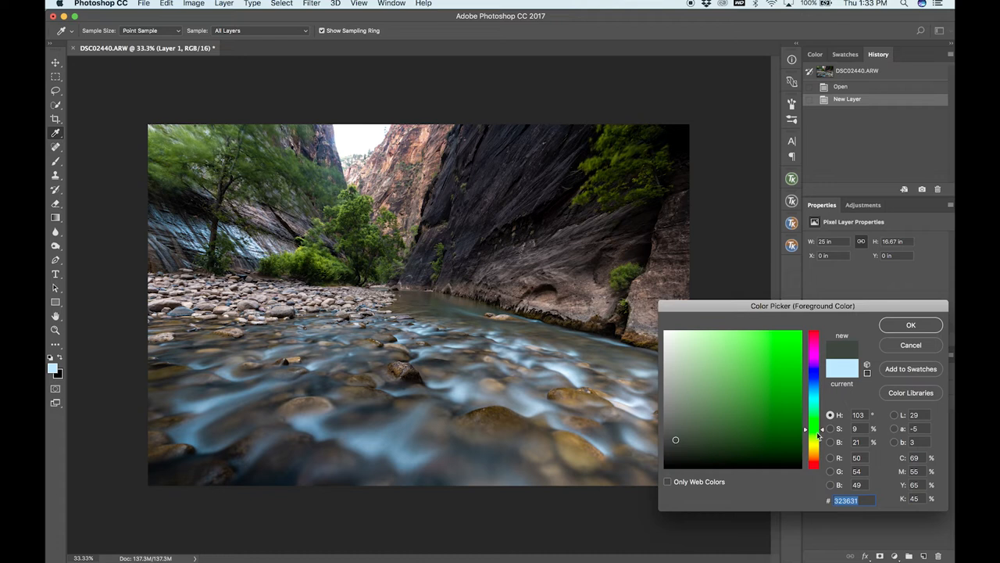
{"action": "left_click_drag", "start_coordinate": [807, 430], "coordinate": [807, 418]}
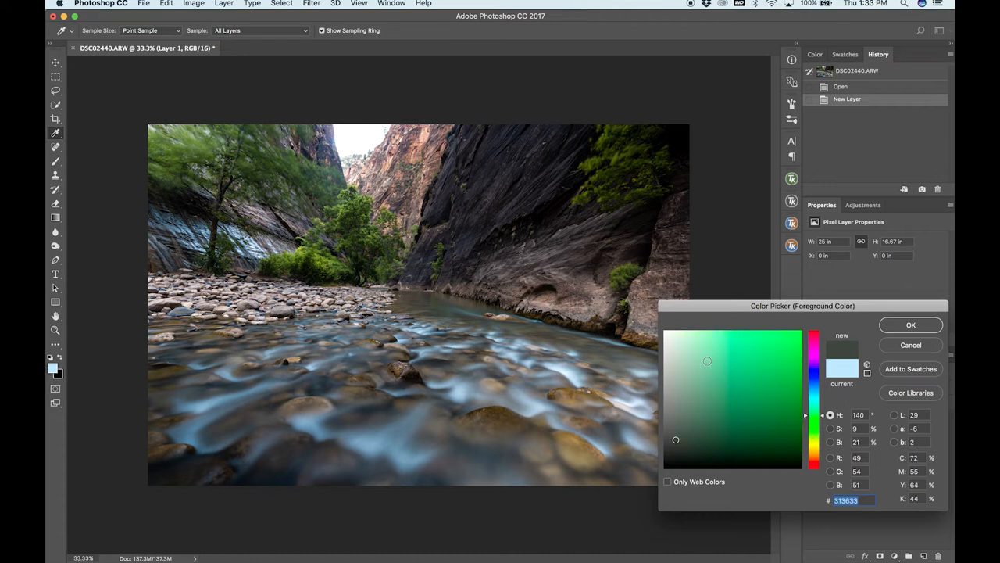
{"action": "left_click", "coordinate": [716, 362]}
{"action": "left_click_drag", "start_coordinate": [716, 362], "coordinate": [720, 359]}
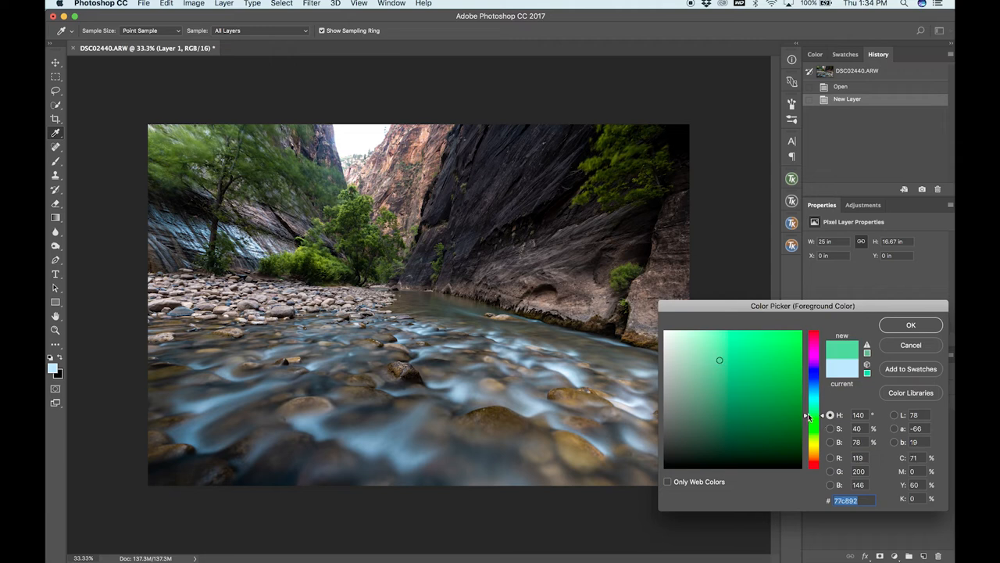
{"action": "left_click_drag", "start_coordinate": [807, 418], "coordinate": [805, 414]}
{"action": "left_click", "coordinate": [709, 359]}
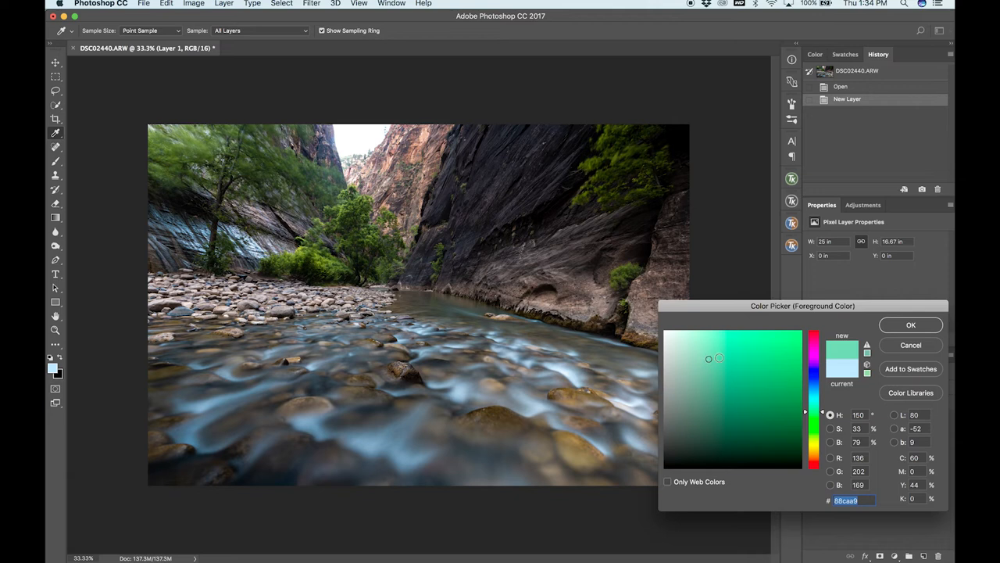
- Accept the green, take the Brush at 15% opacity, size 250, and undo a test stroke on the river
{"action": "left_click", "coordinate": [911, 325]}
{"action": "key", "text": "v"}
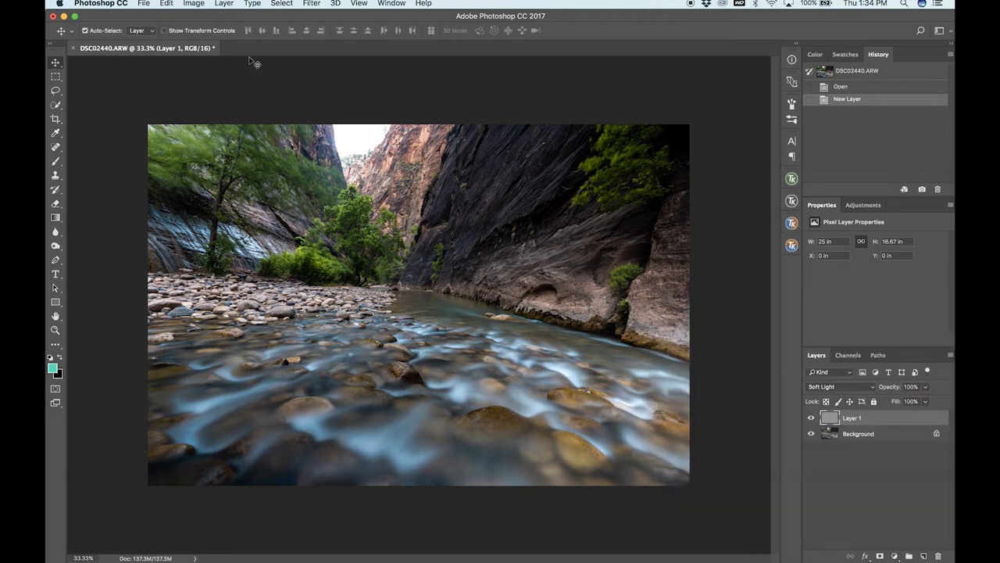
{"action": "key", "text": "b"}
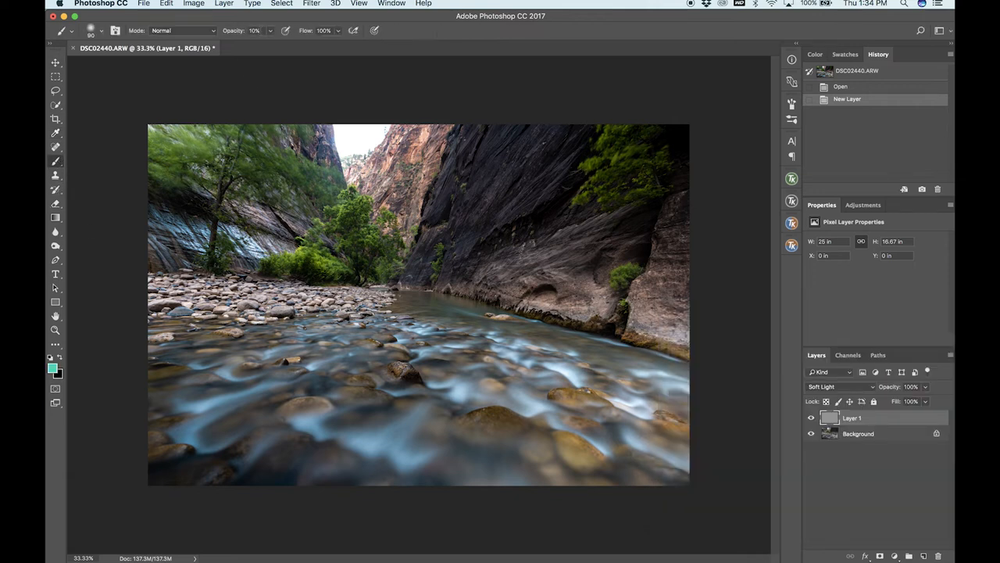
{"action": "key", "text": "Return"}
{"action": "type", "text": "1"}
{"action": "key", "text": "bracketright"}
{"action": "key", "text": "bracketright"}
{"action": "key", "text": "bracketright"}
{"action": "left_click_drag", "start_coordinate": [436, 300], "coordinate": [435, 306]}
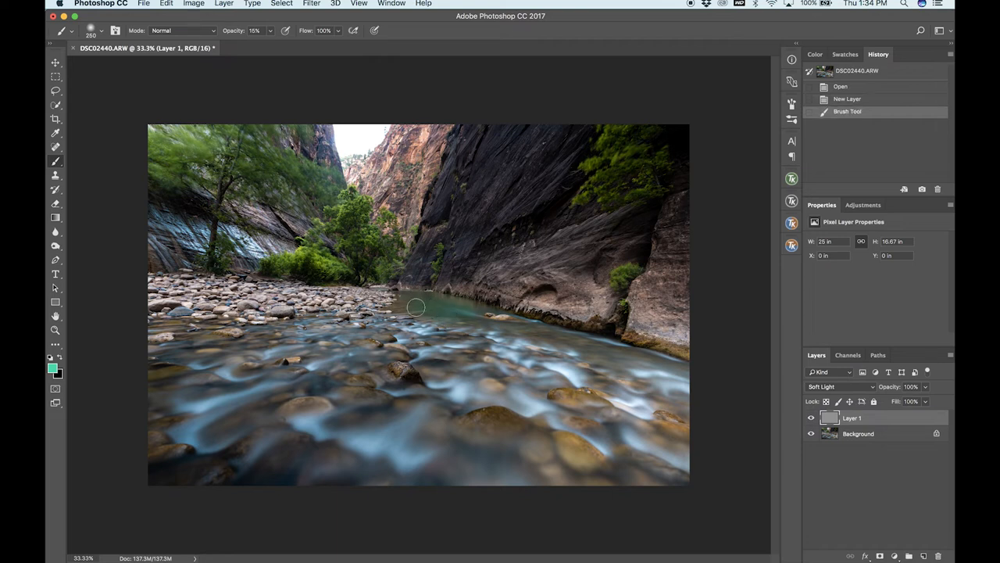
{"action": "key", "text": "ctrl+z"}
- Re-pick the painting colour with its hue shifted toward teal and return to the Brush
{"action": "left_click", "coordinate": [59, 374]}
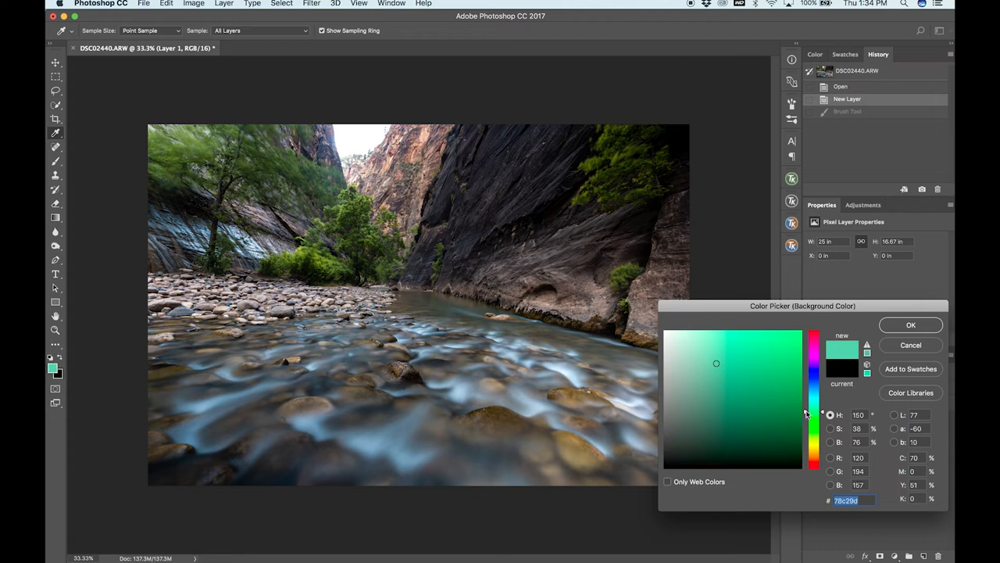
{"action": "left_click_drag", "start_coordinate": [810, 413], "coordinate": [807, 406]}
{"action": "left_click", "coordinate": [911, 324]}
{"action": "key", "text": "b"}
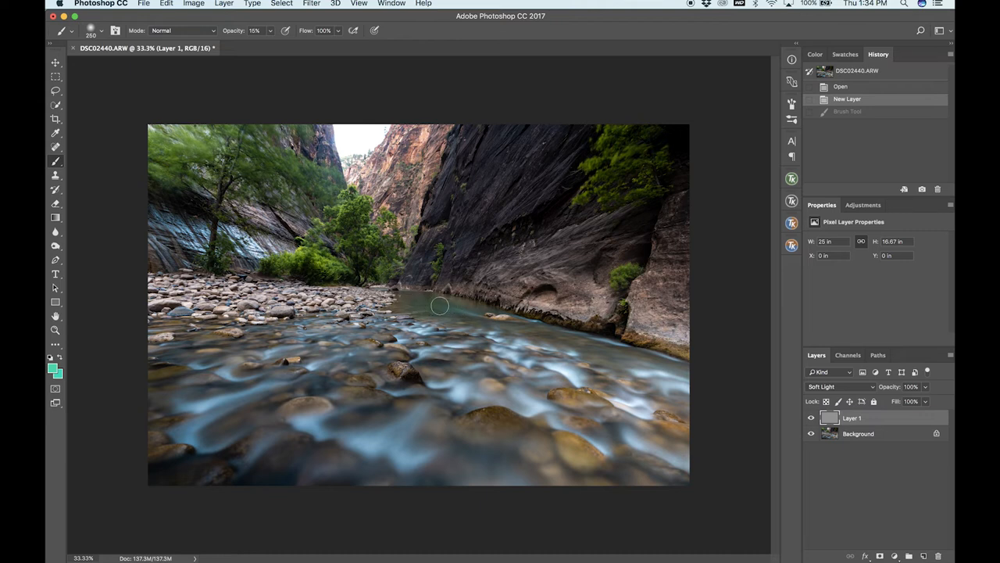
- Paint several faint teal strokes over the river water, varying the brush size
{"action": "left_click_drag", "start_coordinate": [418, 301], "coordinate": [443, 306]}
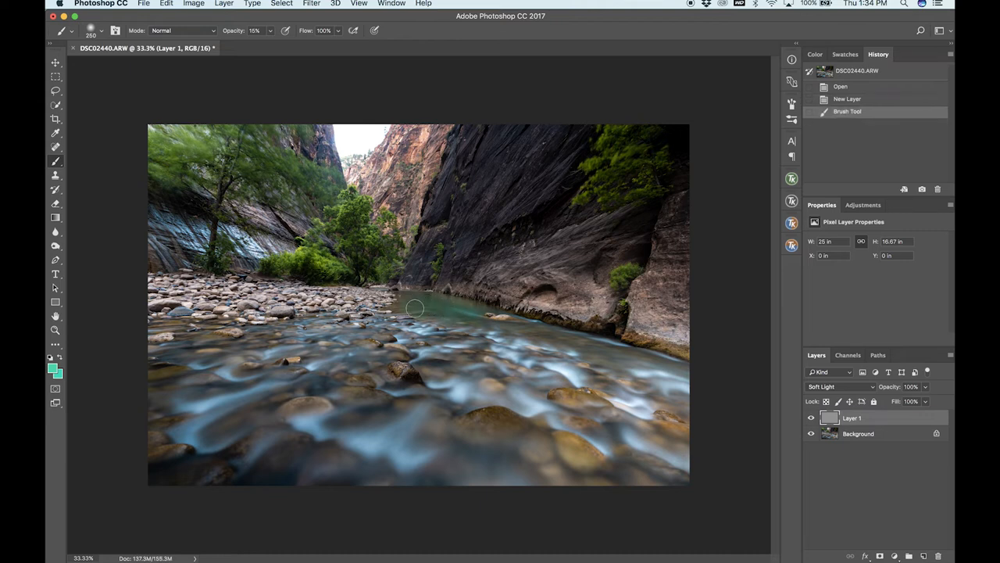
{"action": "mouse_move", "coordinate": [451, 313]}
{"action": "left_mouse_down"}
{"action": "mouse_move", "coordinate": [463, 304]}
{"action": "mouse_move", "coordinate": [436, 309]}
{"action": "mouse_move", "coordinate": [522, 330]}
{"action": "left_mouse_up"}
{"action": "key", "text": "bracketleft"}
{"action": "key", "text": "bracketleft"}
{"action": "key", "text": "bracketleft"}
{"action": "key", "text": "bracketleft"}
{"action": "key", "text": "bracketleft"}
{"action": "key", "text": "bracketleft"}
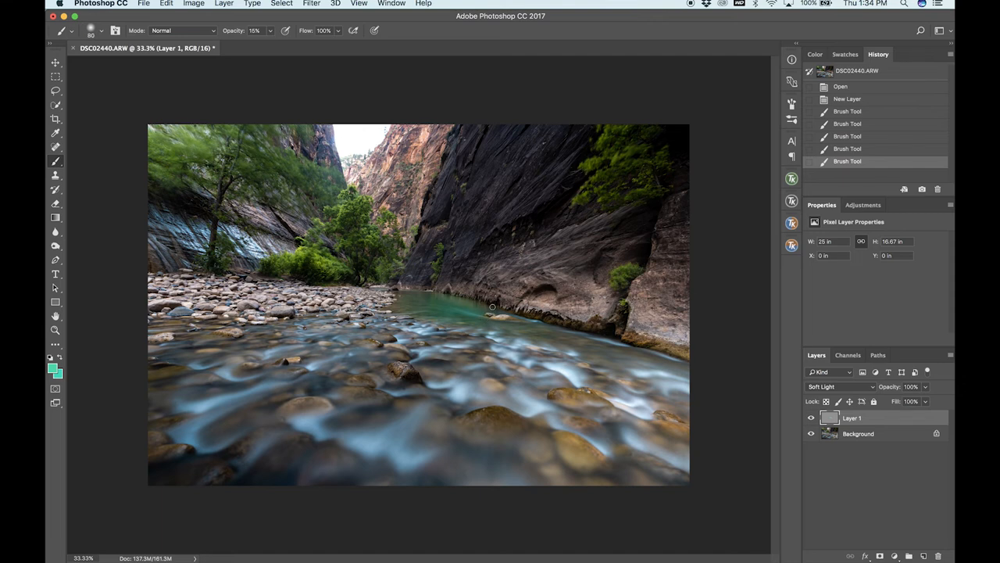
{"action": "scroll", "coordinate": [492, 307], "scroll_direction": "up", "scroll_amount": 2}
{"action": "scroll", "coordinate": [453, 311], "scroll_direction": "up", "scroll_amount": 2}
{"action": "scroll", "coordinate": [407, 315], "scroll_direction": "up", "scroll_amount": 2}
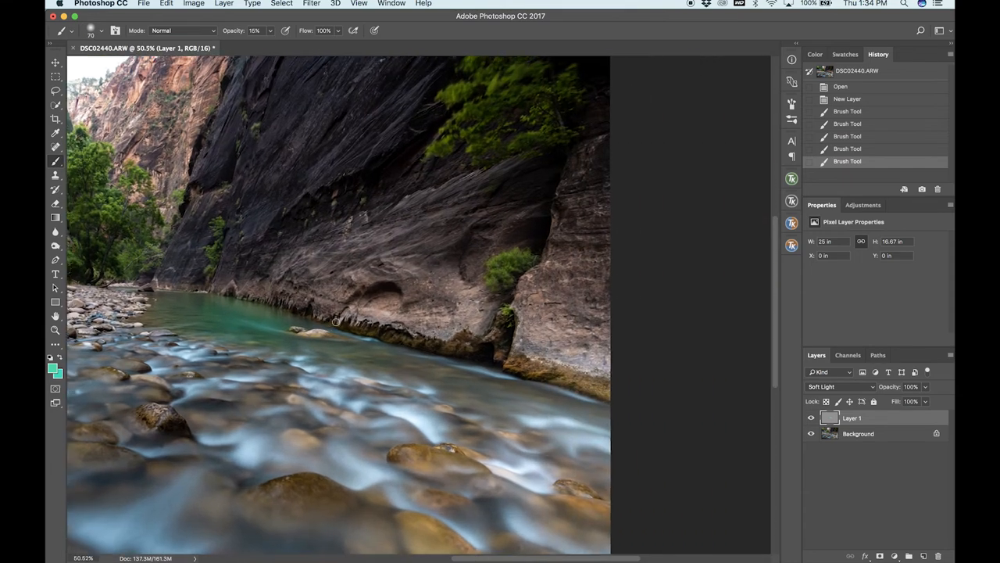
{"action": "scroll", "coordinate": [336, 322], "scroll_direction": "up", "scroll_amount": 2}
{"action": "scroll", "coordinate": [321, 329], "scroll_direction": "left", "scroll_amount": 2}
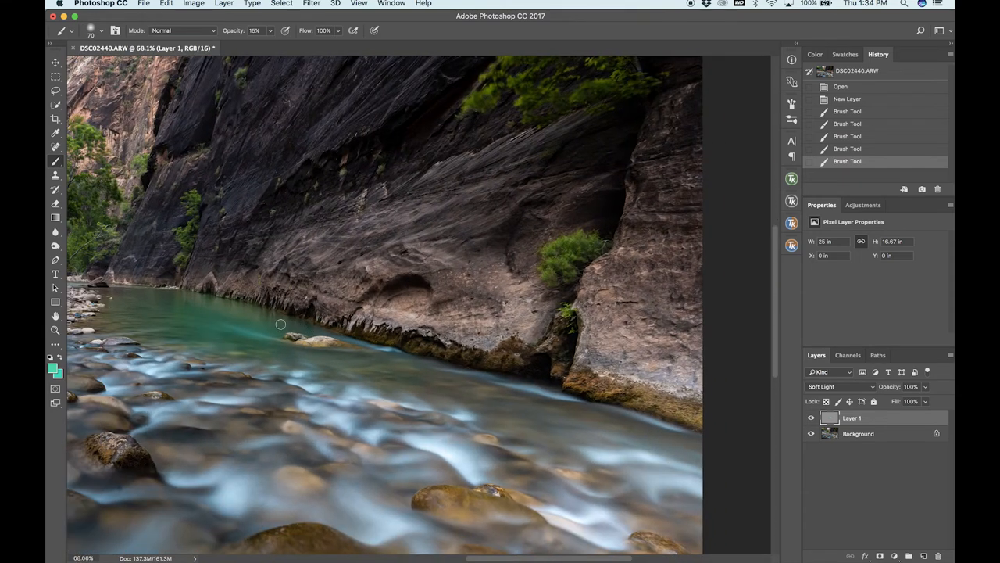
{"action": "left_click_drag", "start_coordinate": [355, 336], "coordinate": [355, 343]}
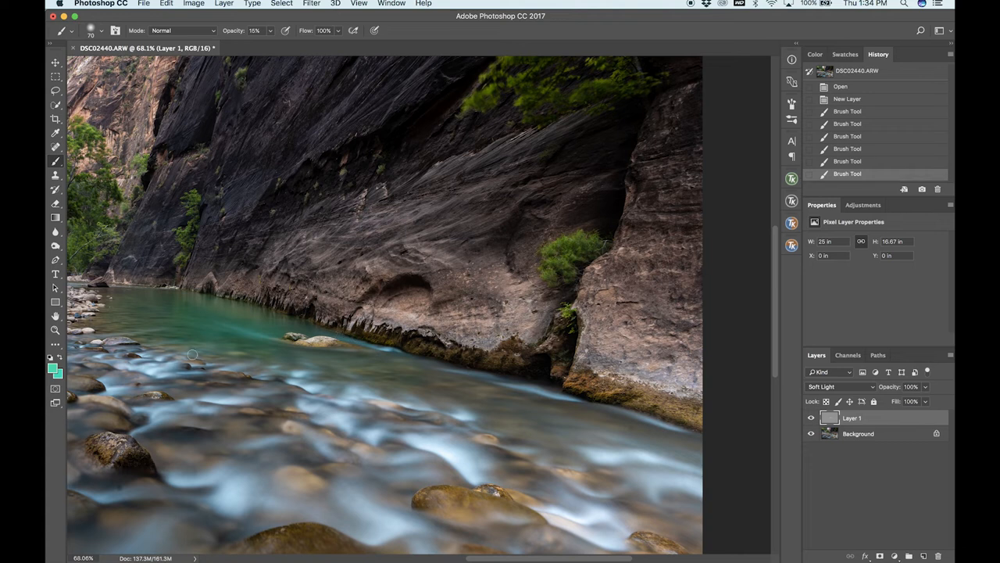
{"action": "key", "text": "bracketright"}
{"action": "key", "text": "bracketright"}
{"action": "key", "text": "bracketright"}
{"action": "key", "text": "bracketright"}
{"action": "key", "text": "bracketright"}
{"action": "left_click_drag", "start_coordinate": [359, 366], "coordinate": [489, 400]}
{"action": "scroll", "coordinate": [565, 421], "scroll_direction": "down", "scroll_amount": 1}
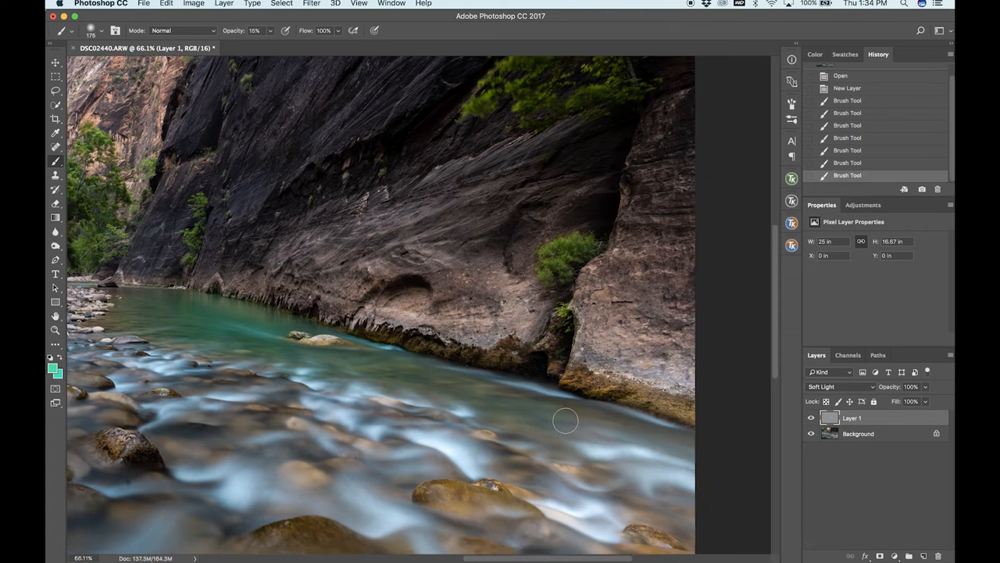
{"action": "scroll", "coordinate": [565, 420], "scroll_direction": "down", "scroll_amount": 2}
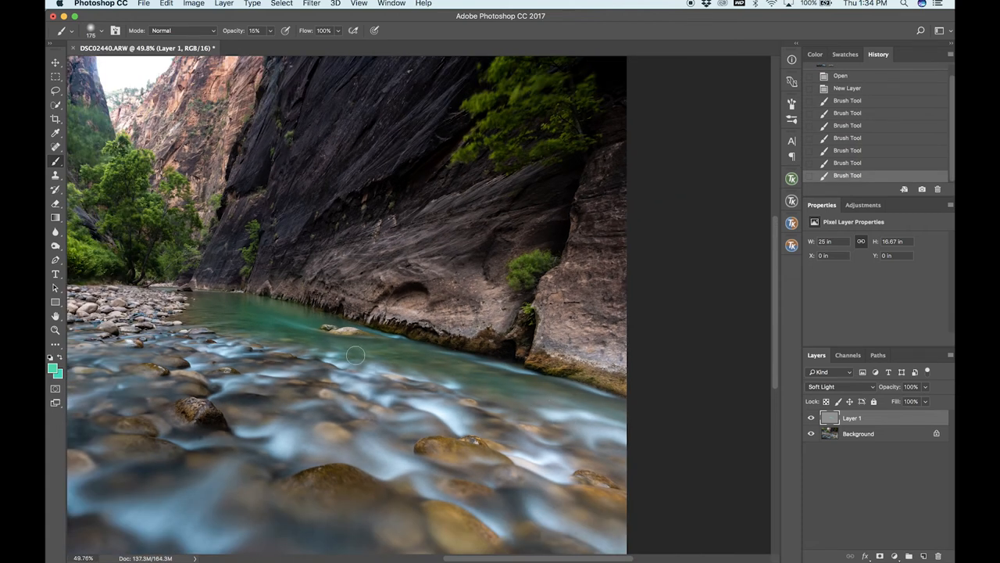
{"action": "left_click_drag", "start_coordinate": [356, 356], "coordinate": [300, 346]}
{"action": "scroll", "coordinate": [383, 318], "scroll_direction": "down", "scroll_amount": 2}
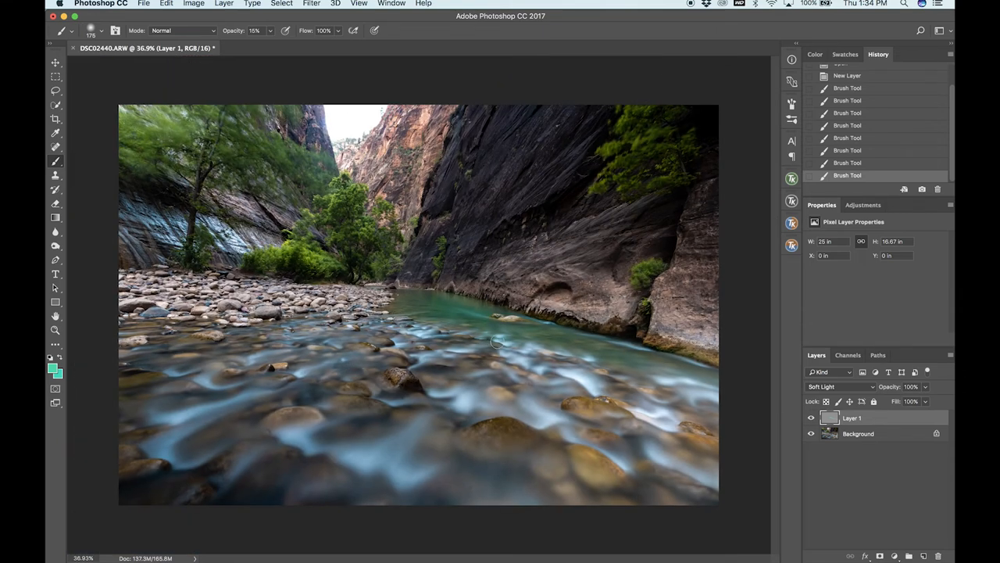
{"action": "left_click_drag", "start_coordinate": [497, 342], "coordinate": [692, 426]}
- Wash faint teal across the whole river with a large brush at 5% then 3% opacity
{"action": "left_click", "coordinate": [255, 30]}
{"action": "type", "text": "5"}
{"action": "key", "text": "Return"}
{"action": "key", "text": "bracketright"}
{"action": "key", "text": "bracketright"}
{"action": "key", "text": "bracketright"}
{"action": "mouse_move", "coordinate": [383, 336]}
{"action": "left_mouse_down"}
{"action": "mouse_move", "coordinate": [590, 368]}
{"action": "mouse_move", "coordinate": [625, 359]}
{"action": "mouse_move", "coordinate": [734, 407]}
{"action": "mouse_move", "coordinate": [492, 367]}
{"action": "left_mouse_up"}
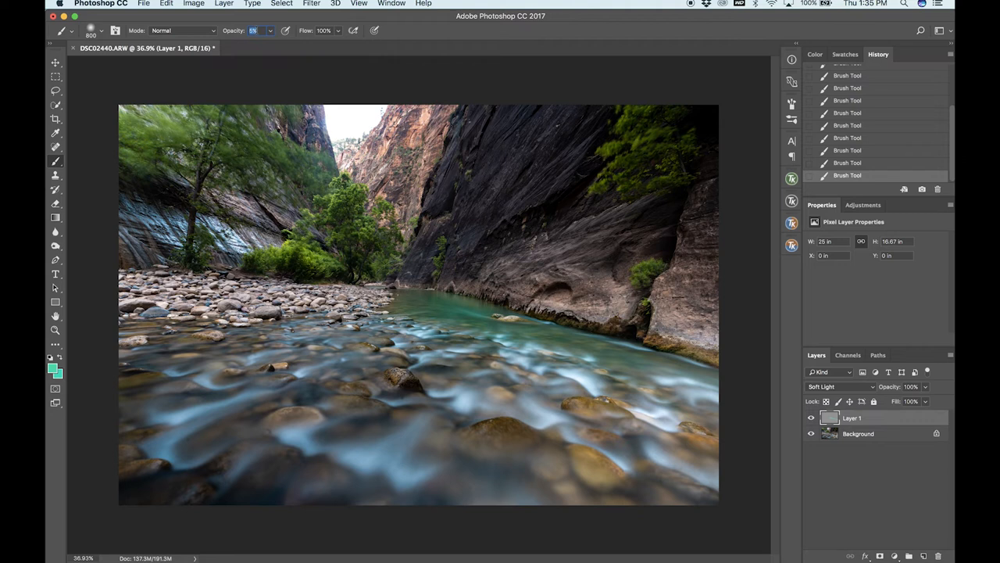
{"action": "key", "text": "0"}
{"action": "key", "text": "3"}
{"action": "left_click_drag", "start_coordinate": [551, 388], "coordinate": [247, 350]}
- Compare the tint layer on and off, then set its opacity to 75% and finally 80%
{"action": "key", "text": "ctrl+minus"}
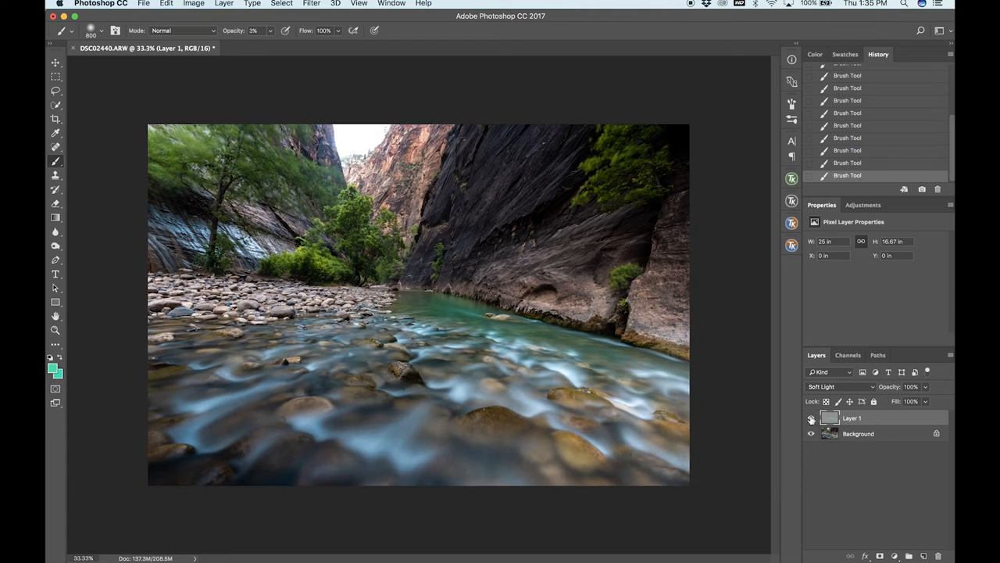
{"action": "left_click", "coordinate": [811, 418]}
{"action": "left_click", "coordinate": [811, 418]}
{"action": "left_click", "coordinate": [911, 386]}
{"action": "type", "text": "75"}
{"action": "key", "text": "Return"}
{"action": "left_click", "coordinate": [910, 386]}
{"action": "type", "text": "80"}
{"action": "key", "text": "Return"}
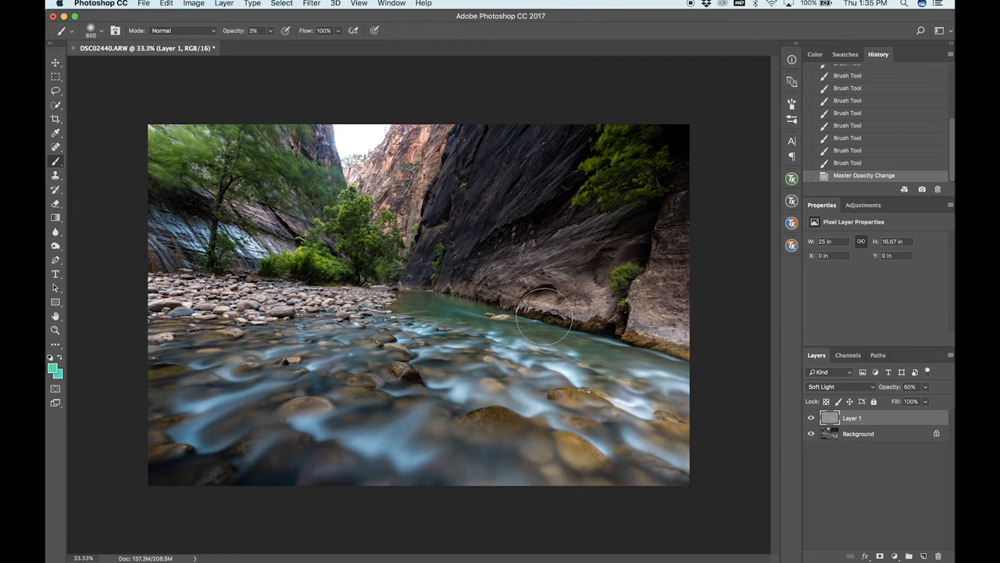
{"action": "key", "text": "v"}
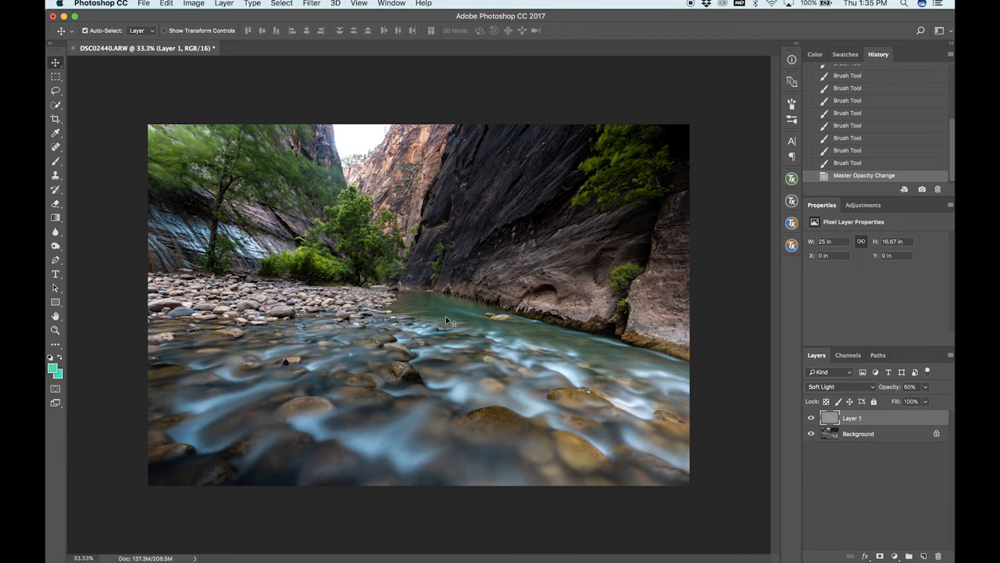
- Check the tint before/after, switch to slot-canyon photo DSC03104 and duplicate its Background into Layer 1
{"action": "left_click", "coordinate": [811, 418]}
{"action": "left_click", "coordinate": [811, 418]}
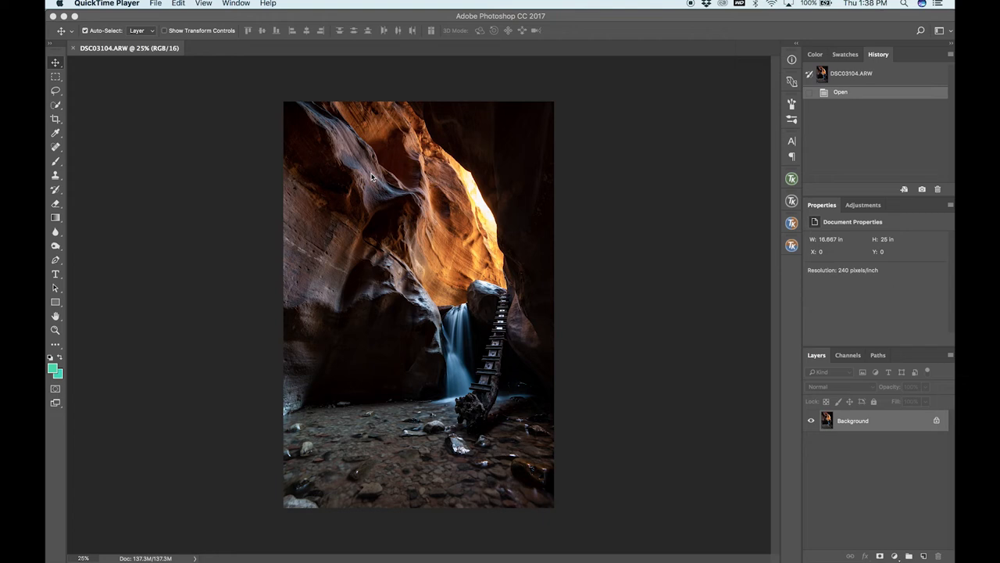
{"action": "left_click", "coordinate": [669, 250]}
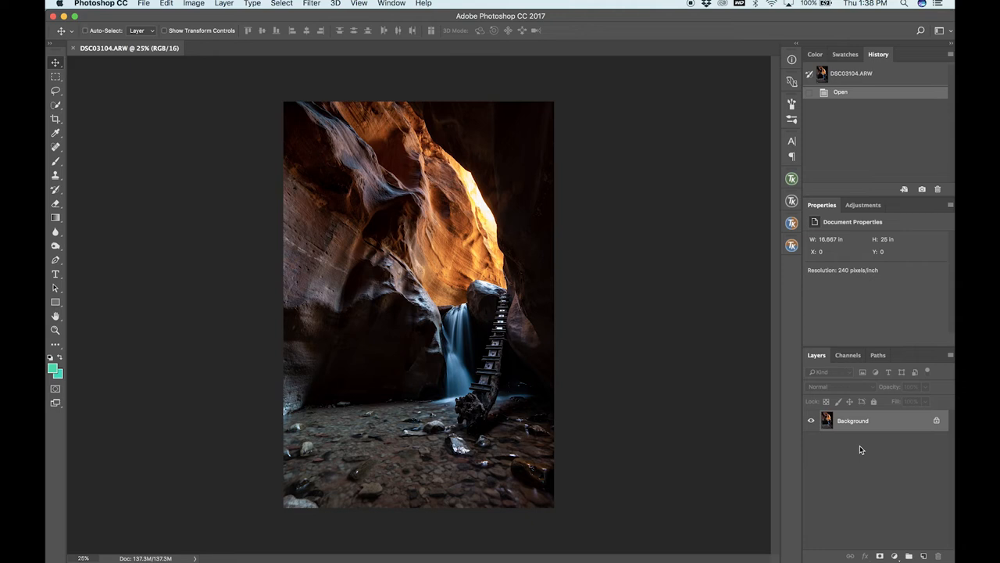
{"action": "key", "text": "super+j"}
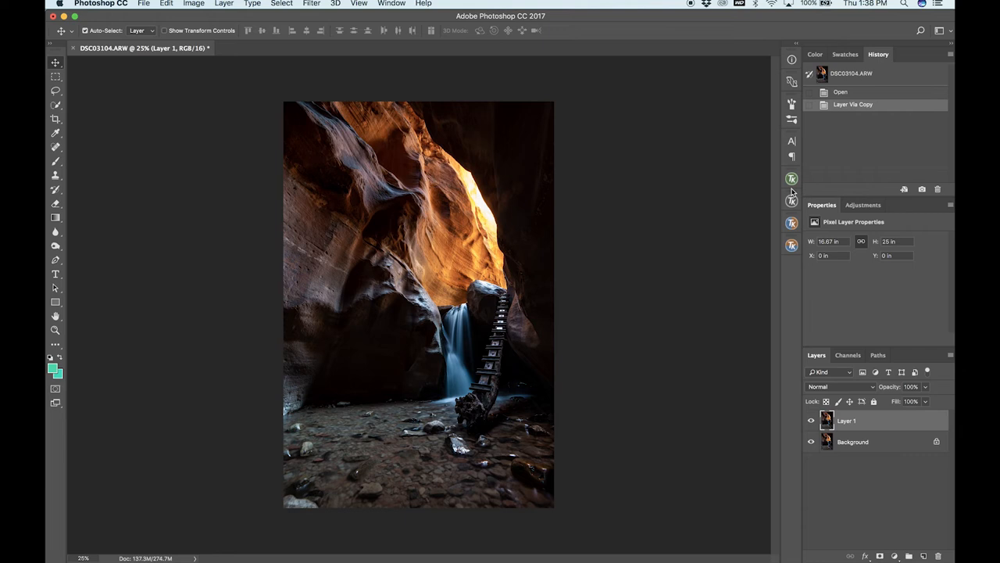
- Set the foreground colour to black, then reopen the picker and set it to pure white (ffffff)
{"action": "left_click", "coordinate": [53, 368]}
{"action": "left_click", "coordinate": [746, 410]}
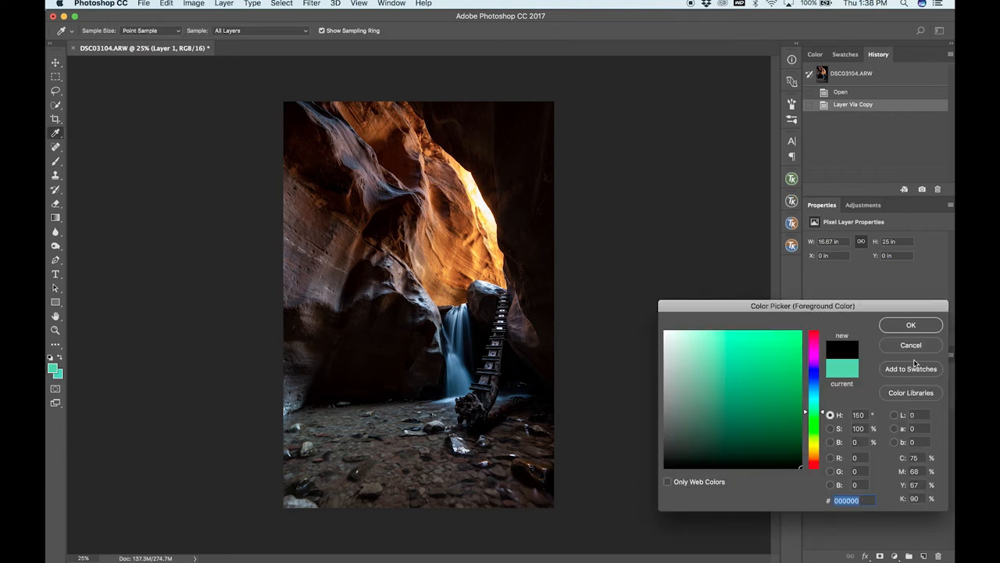
{"action": "left_click", "coordinate": [927, 325]}
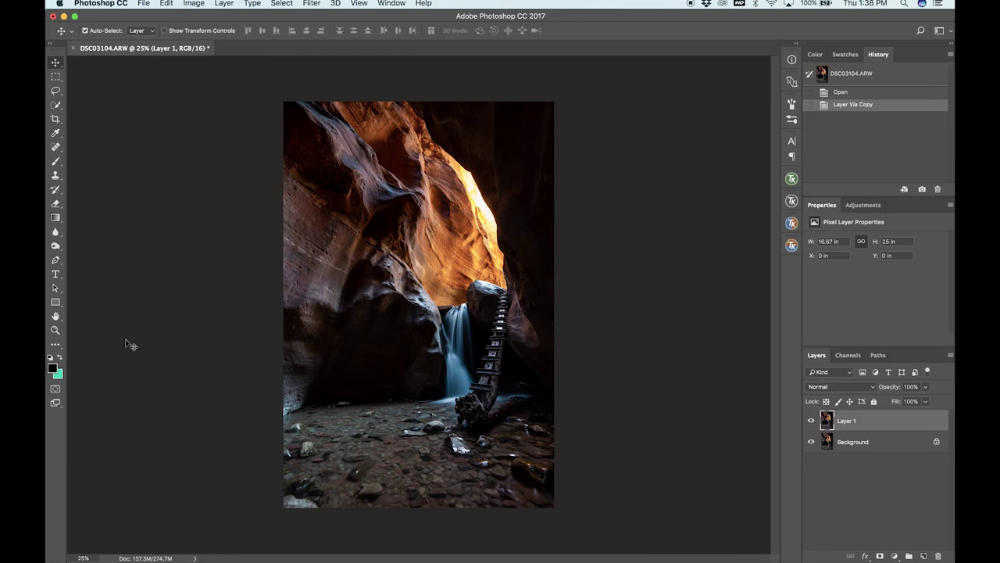
{"action": "left_click", "coordinate": [53, 368]}
{"action": "left_click", "coordinate": [665, 332]}
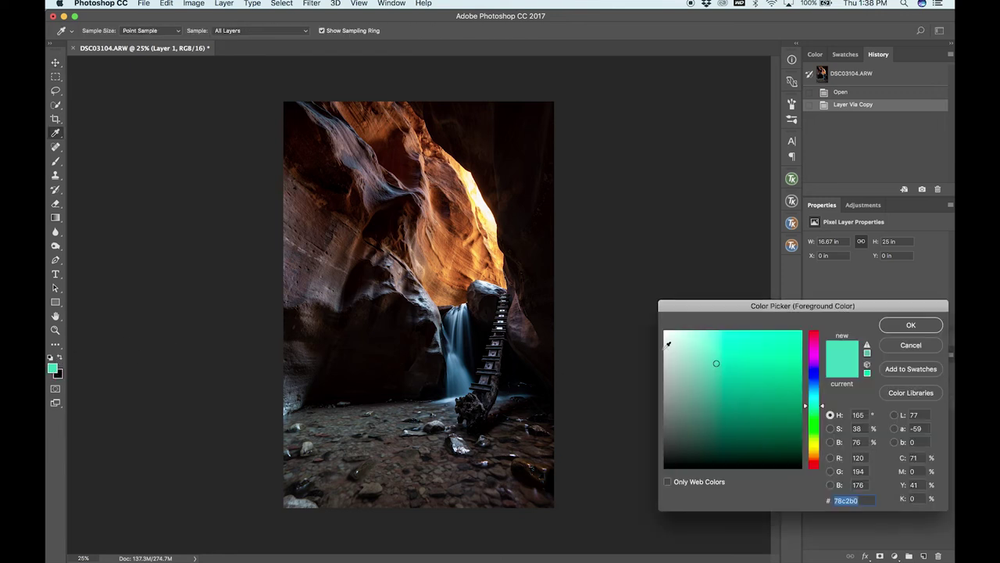
{"action": "left_click", "coordinate": [935, 326]}
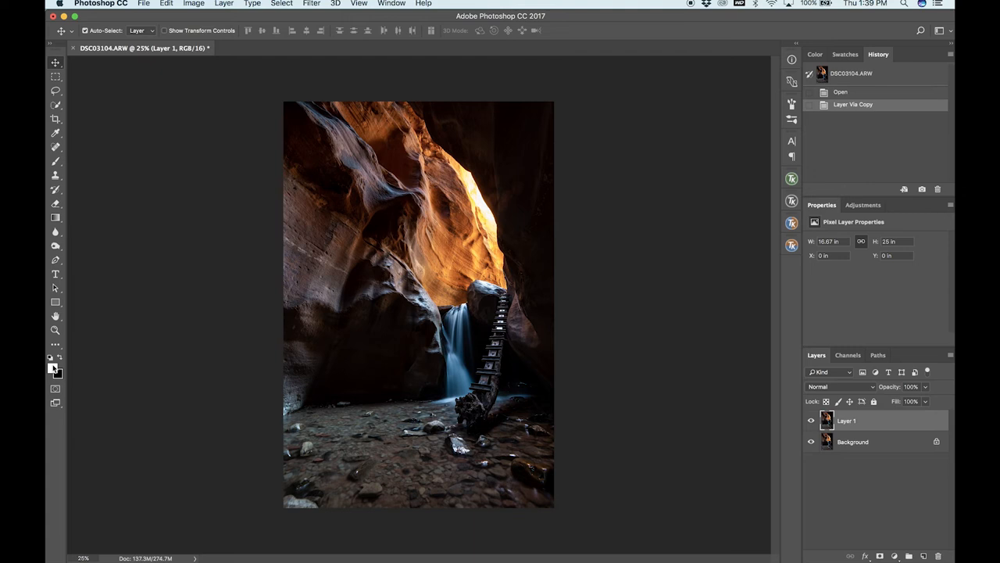
- Sample the sunlit rock, warm and lighten it to a pale tan (f1d9a1) as the foreground colour
{"action": "left_click", "coordinate": [55, 371]}
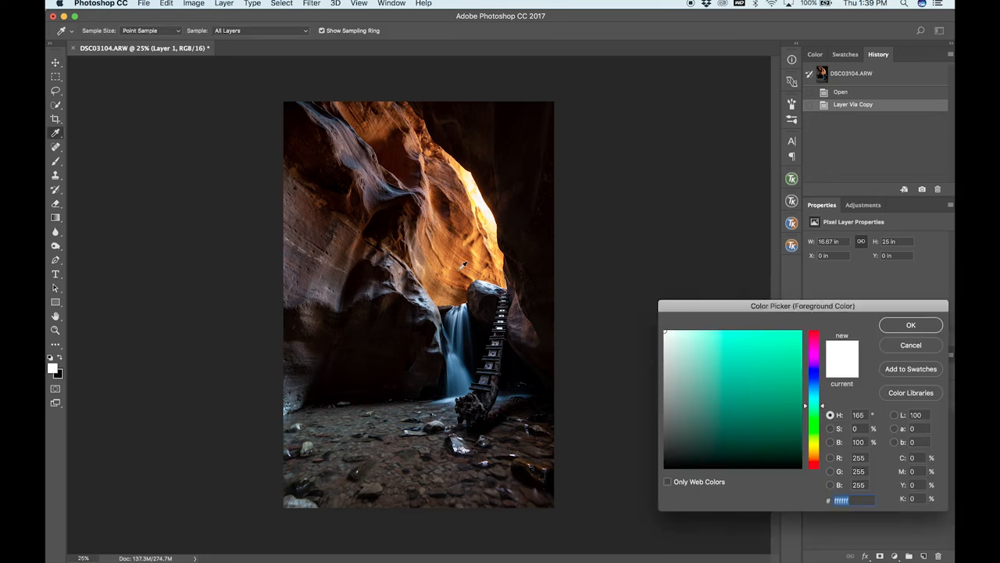
{"action": "left_click", "coordinate": [447, 227]}
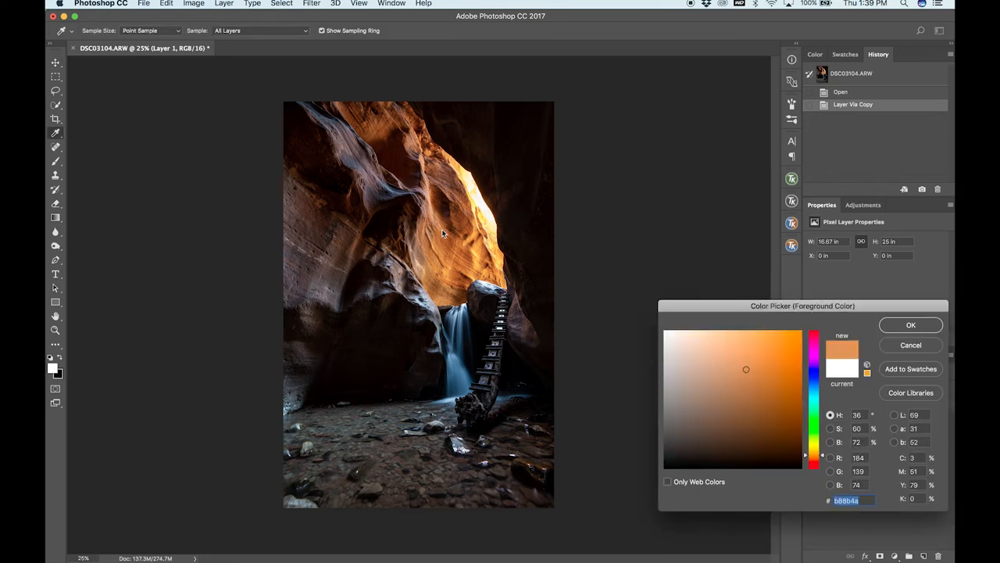
{"action": "left_click", "coordinate": [485, 212]}
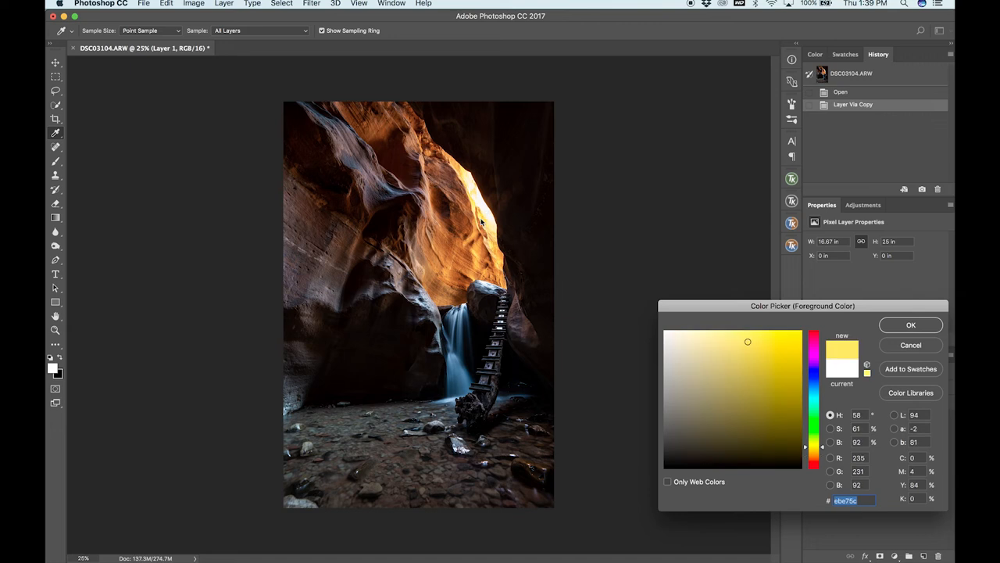
{"action": "left_click", "coordinate": [478, 234]}
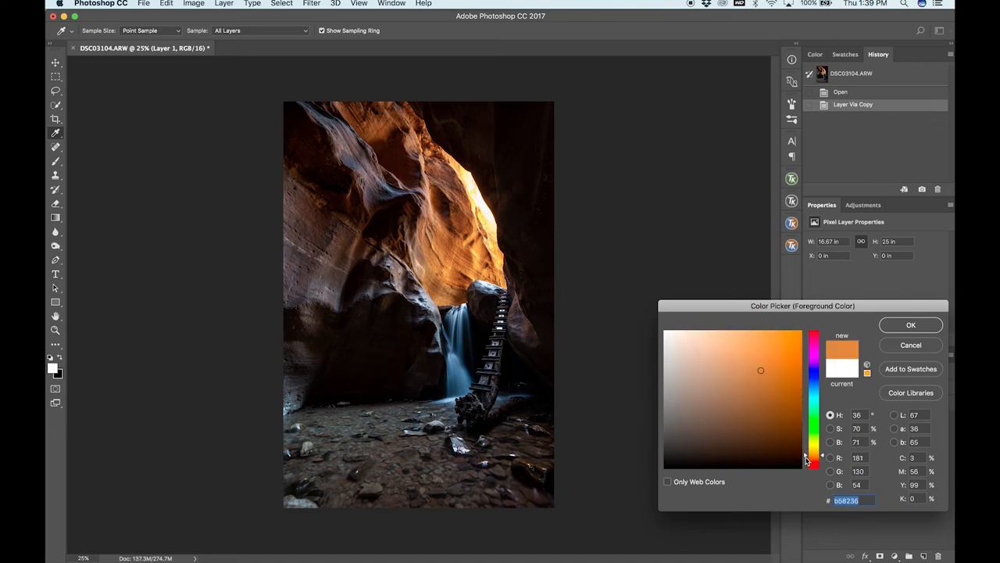
{"action": "left_click_drag", "start_coordinate": [807, 457], "coordinate": [807, 454]}
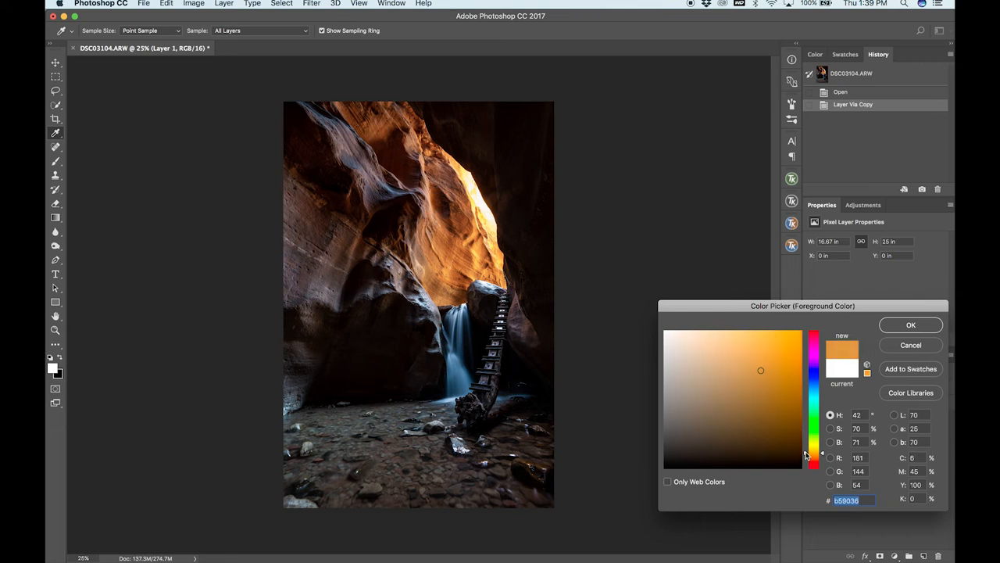
{"action": "left_click_drag", "start_coordinate": [724, 357], "coordinate": [711, 337]}
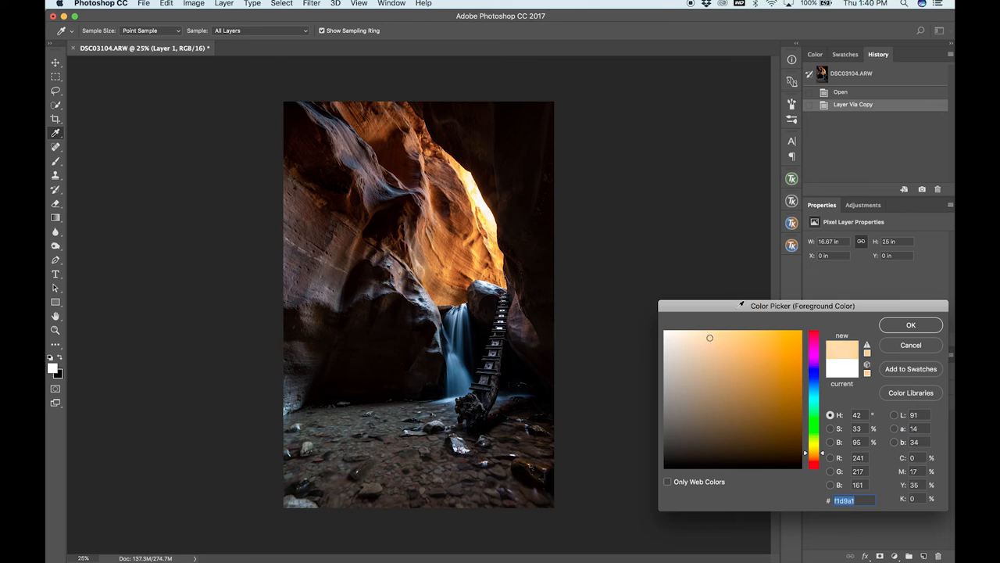
{"action": "left_click", "coordinate": [930, 327]}
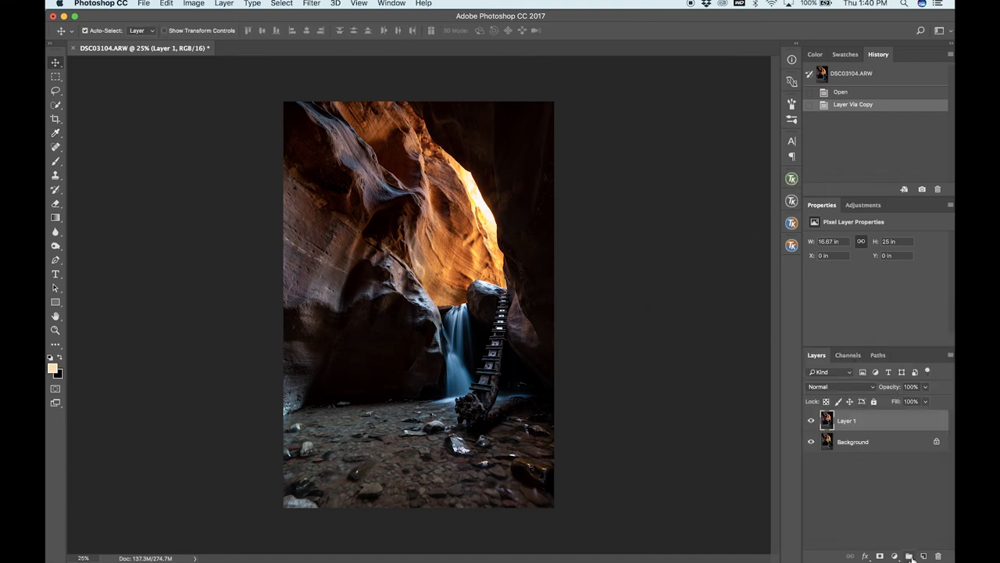
- Create a new Soft Light layer filled with neutral gray
{"action": "left_click", "coordinate": [923, 557], "text": "alt"}
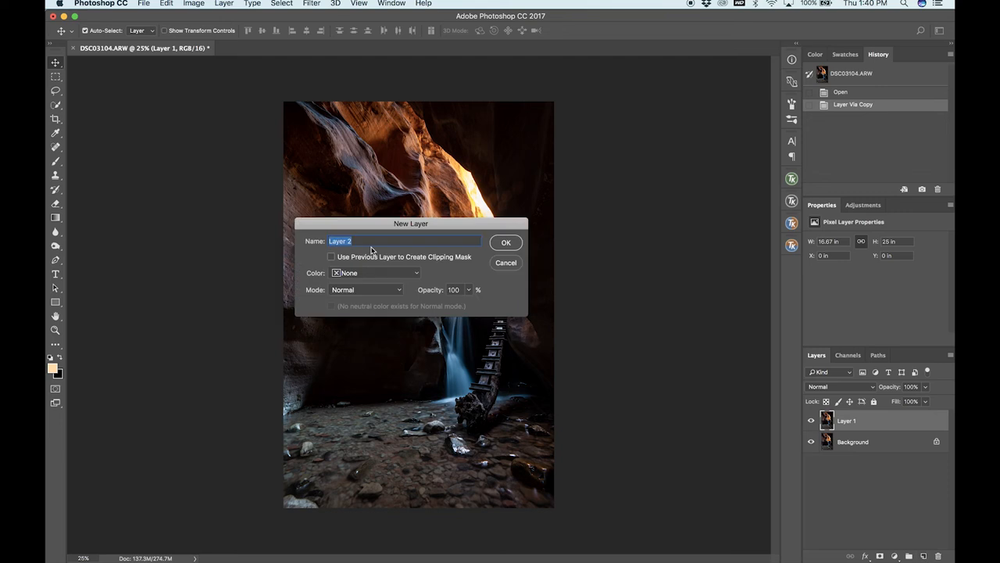
{"action": "left_click", "coordinate": [350, 291]}
{"action": "left_click", "coordinate": [351, 429]}
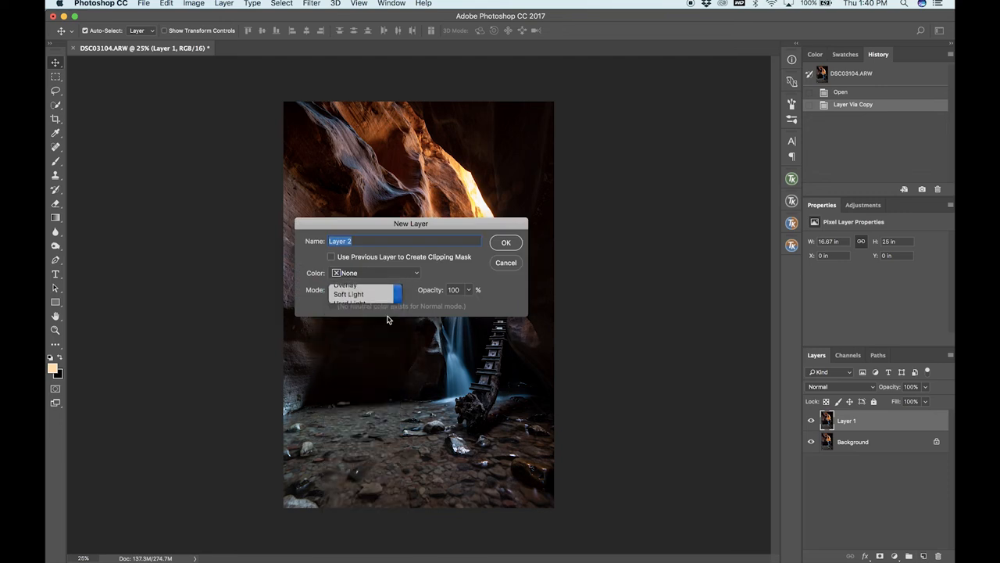
{"action": "left_click", "coordinate": [379, 307]}
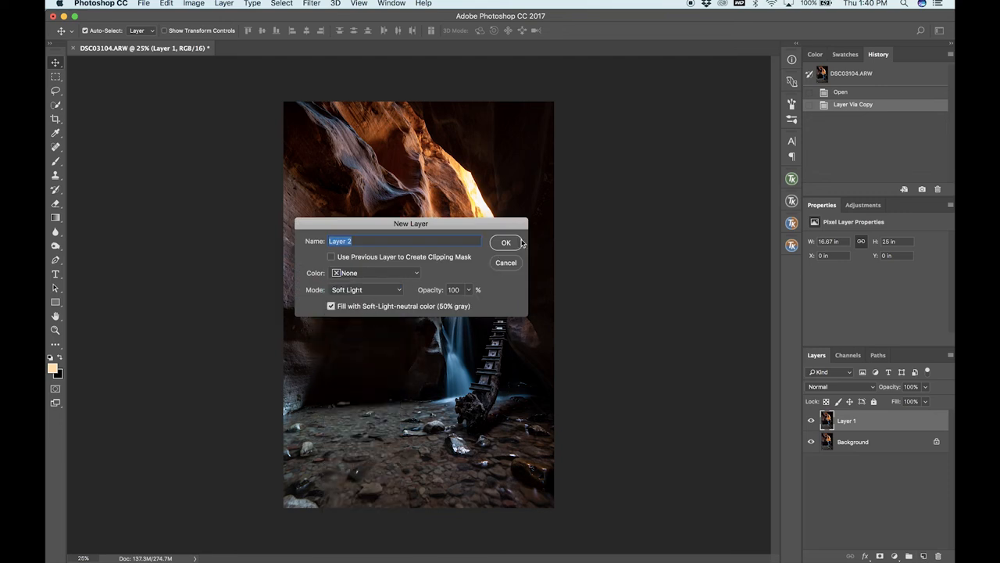
{"action": "left_click", "coordinate": [519, 242]}
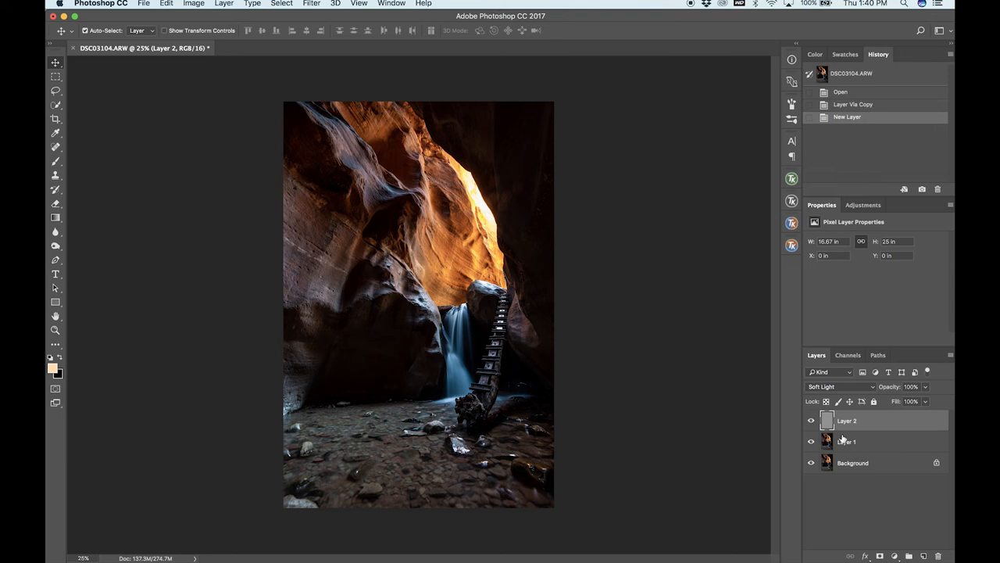
- Hide Layer 2, select Layer 1 and bring up the TK RapidMask2 luminosity panel
{"action": "left_click", "coordinate": [842, 439]}
{"action": "left_click", "coordinate": [842, 418]}
{"action": "left_click", "coordinate": [842, 444]}
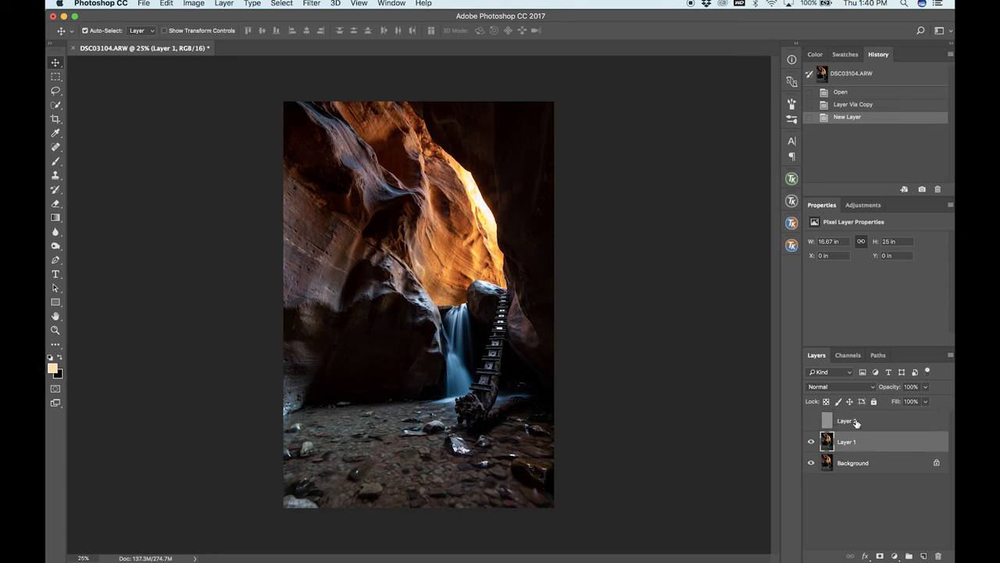
{"action": "left_click", "coordinate": [790, 181]}
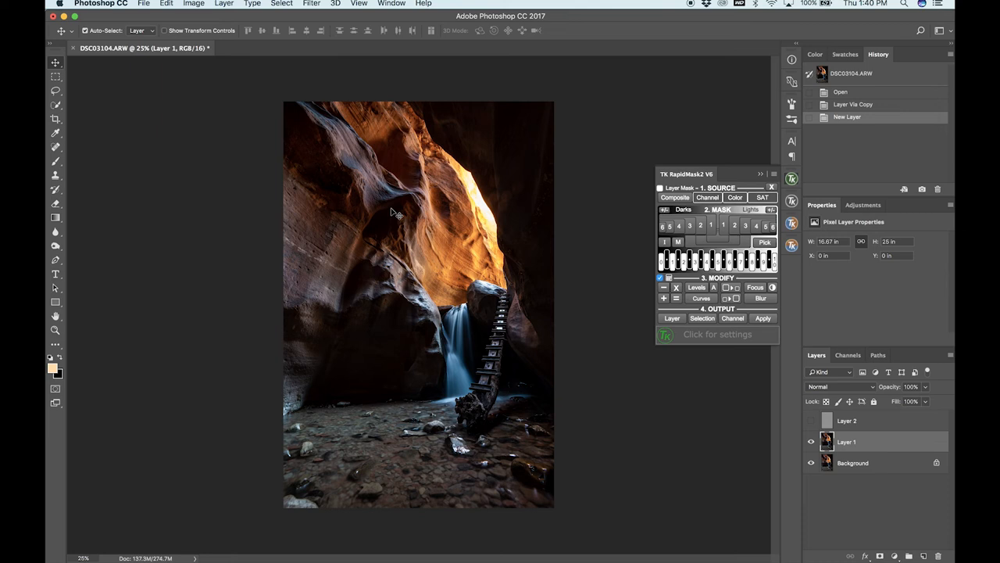
- Try Lights 1, 2 and 3 masks, settle on Lights-2 for the bright wall, and start a Levels adjustment on it
{"action": "left_click", "coordinate": [722, 225]}
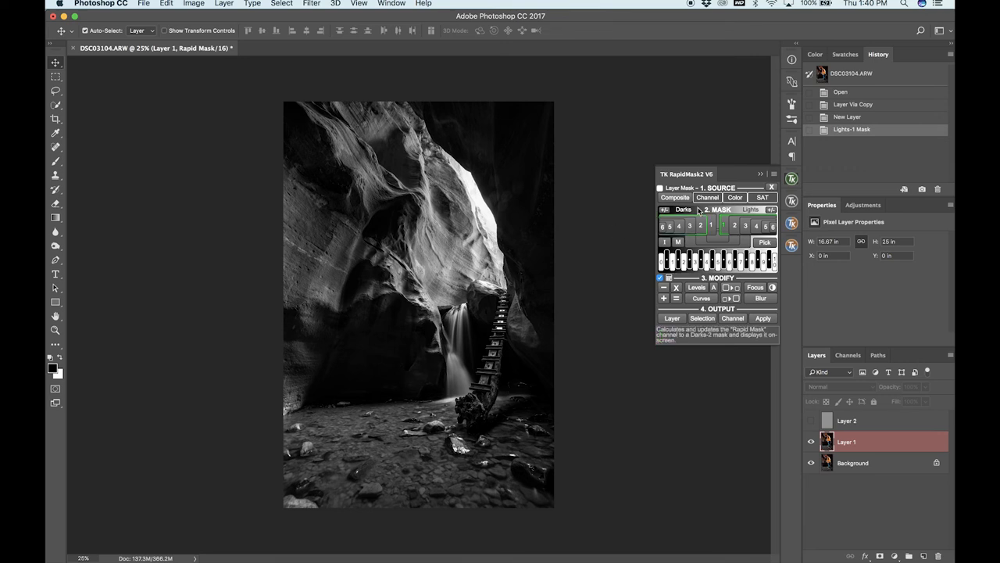
{"action": "left_click", "coordinate": [734, 227]}
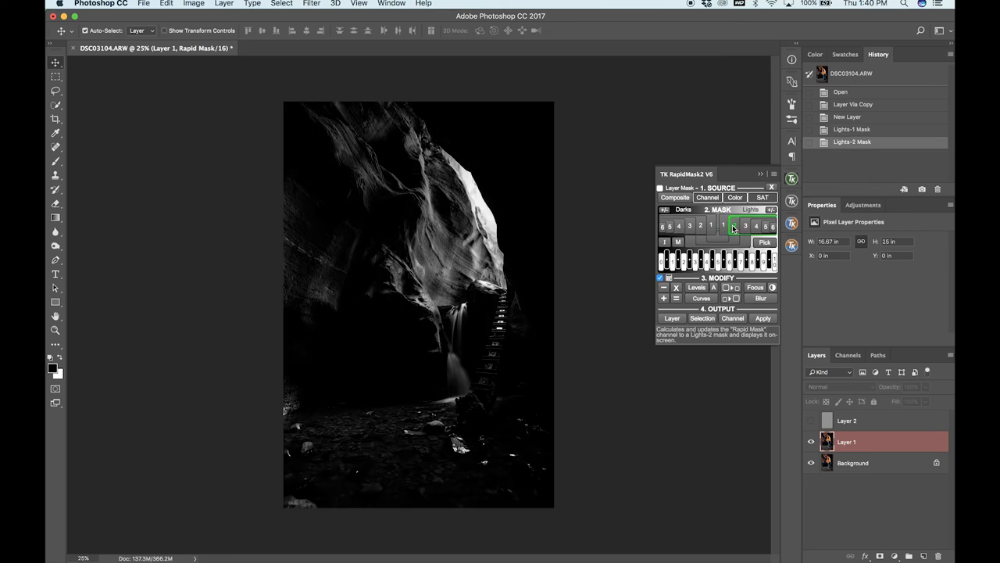
{"action": "left_click", "coordinate": [744, 226]}
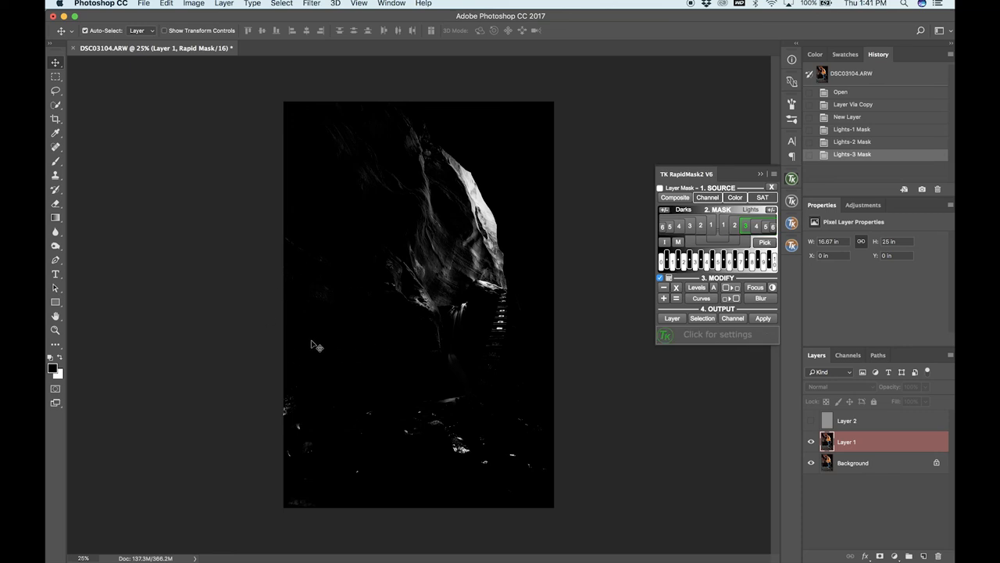
{"action": "left_click", "coordinate": [735, 226]}
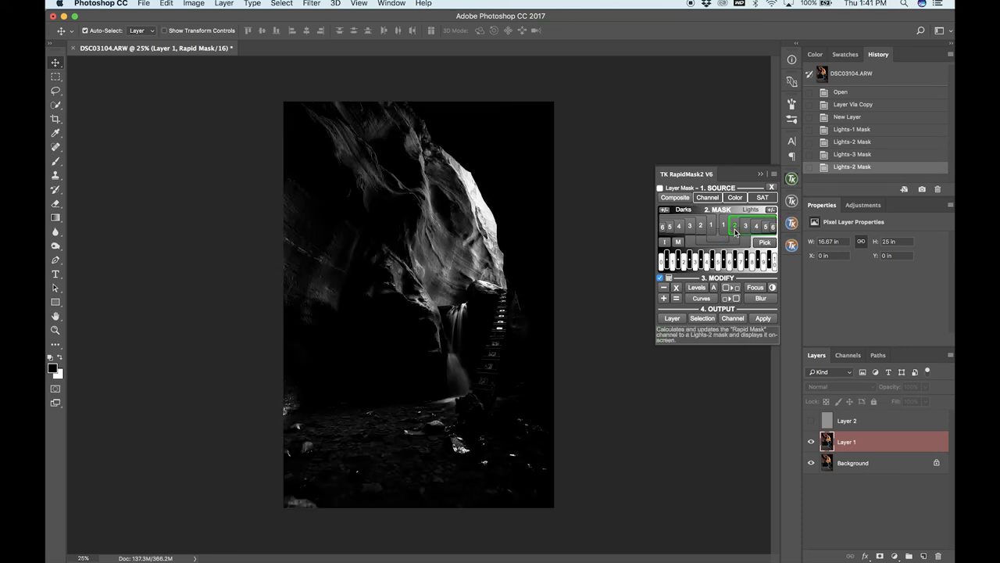
{"action": "left_click", "coordinate": [704, 289]}
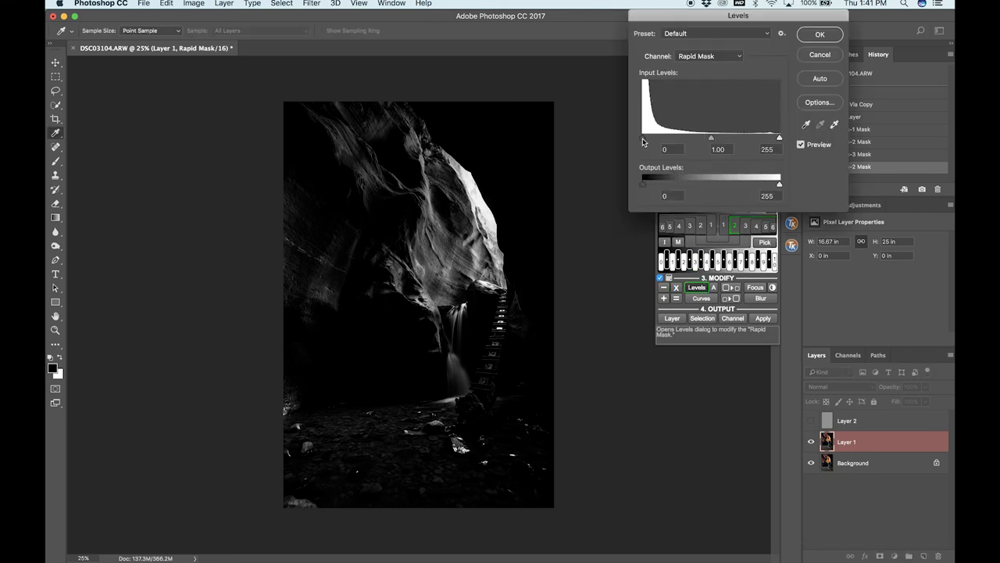
- In Levels set black input 14 and midtone 1.53 so mainly the sunlit wall stays bright, and apply
{"action": "left_click_drag", "start_coordinate": [643, 141], "coordinate": [650, 146]}
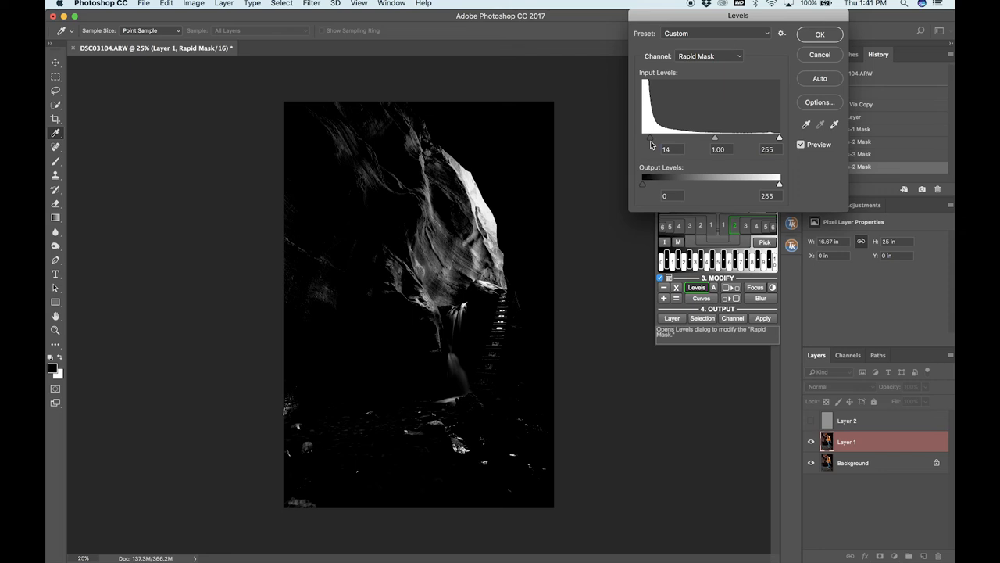
{"action": "left_click_drag", "start_coordinate": [715, 138], "coordinate": [704, 141]}
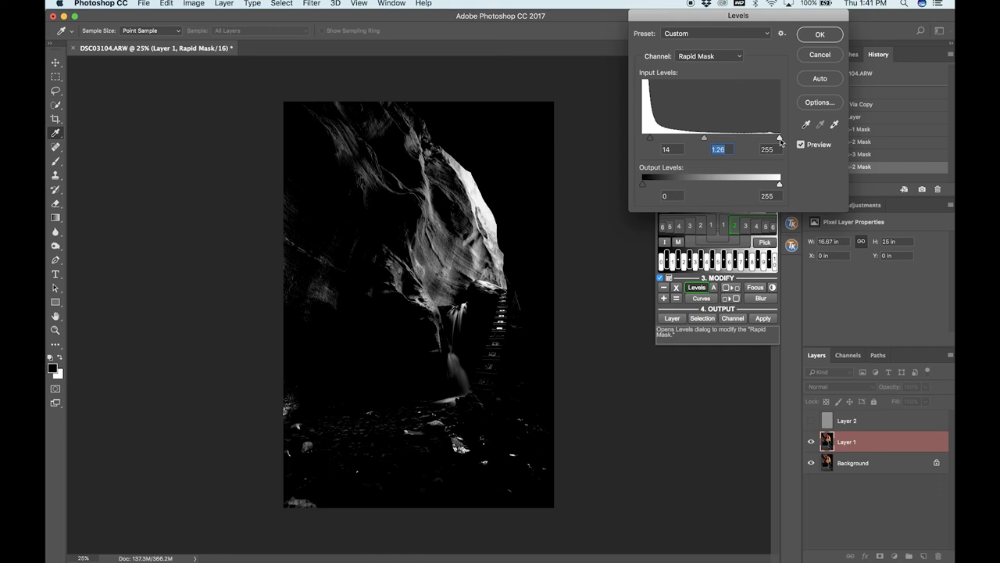
{"action": "left_click_drag", "start_coordinate": [779, 139], "coordinate": [779, 138]}
{"action": "left_click_drag", "start_coordinate": [705, 139], "coordinate": [696, 139]}
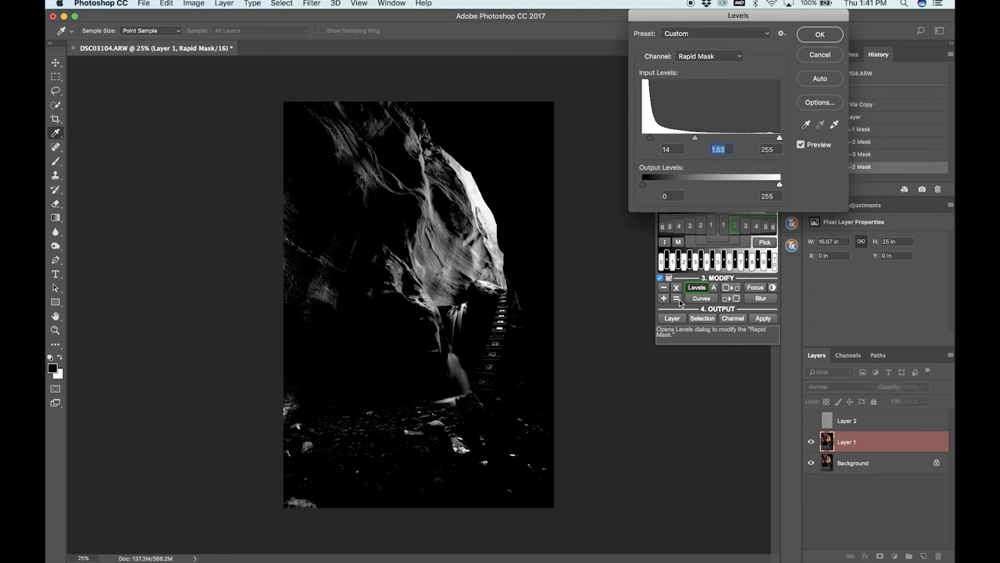
{"action": "left_click", "coordinate": [821, 35]}
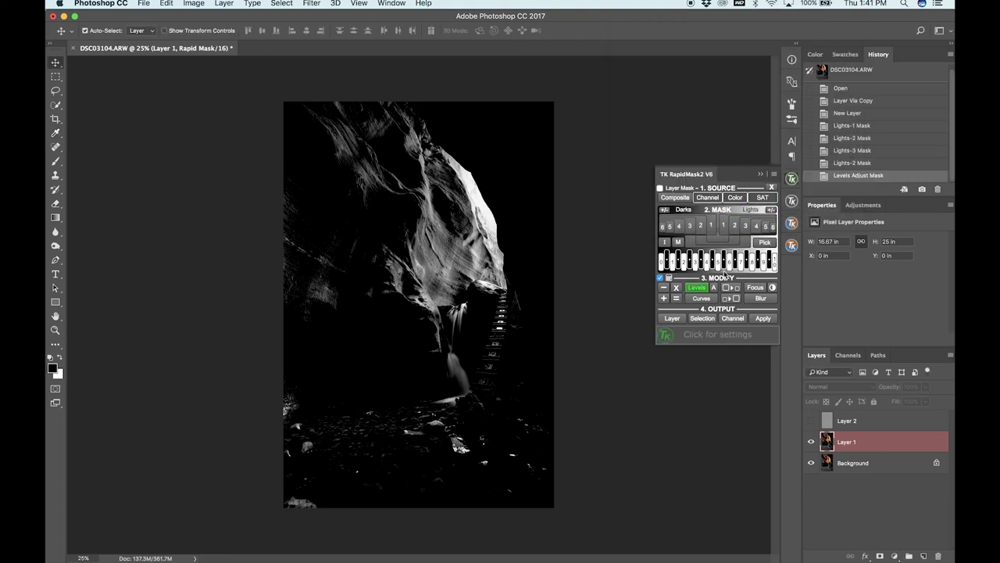
- Save the refined mask as a channel named 'ambient light areas'
{"action": "left_click", "coordinate": [733, 319]}
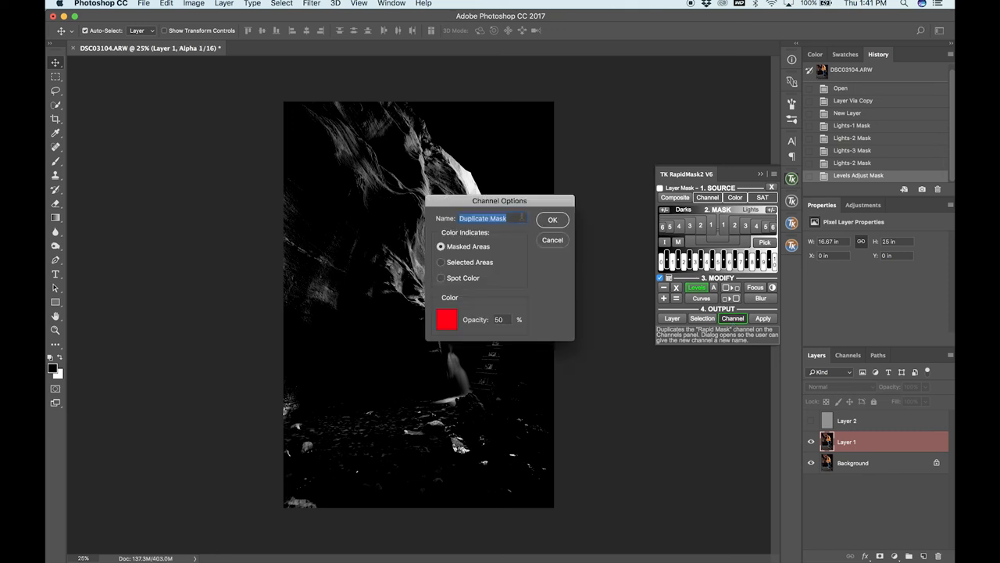
{"action": "type", "text": "ambient light areas"}
{"action": "left_click", "coordinate": [553, 221]}
{"action": "left_click", "coordinate": [760, 173]}
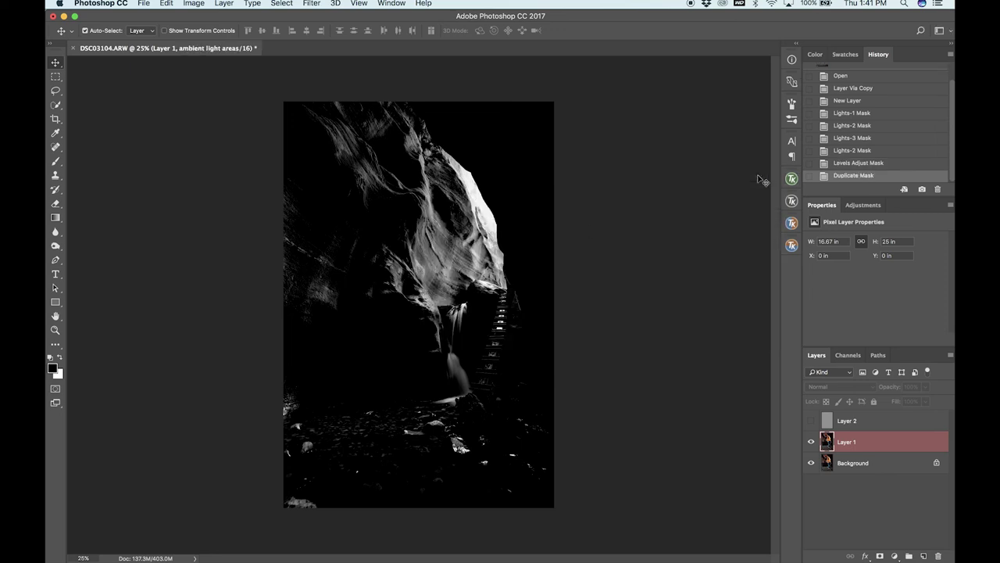
- Show Layer 2, load the ambient light areas channel as a selection and return to the Layers panel
{"action": "left_click", "coordinate": [849, 355]}
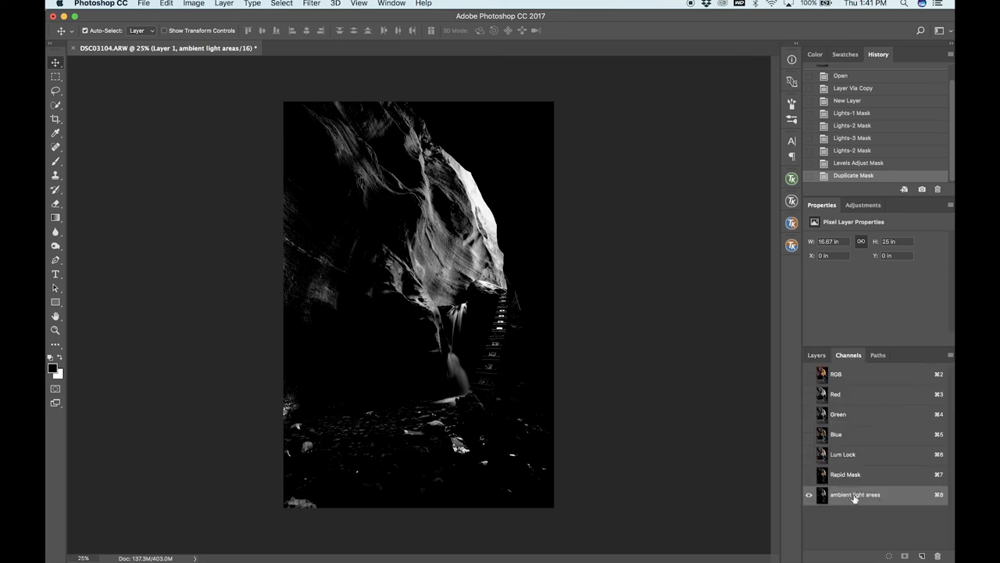
{"action": "left_click", "coordinate": [817, 355]}
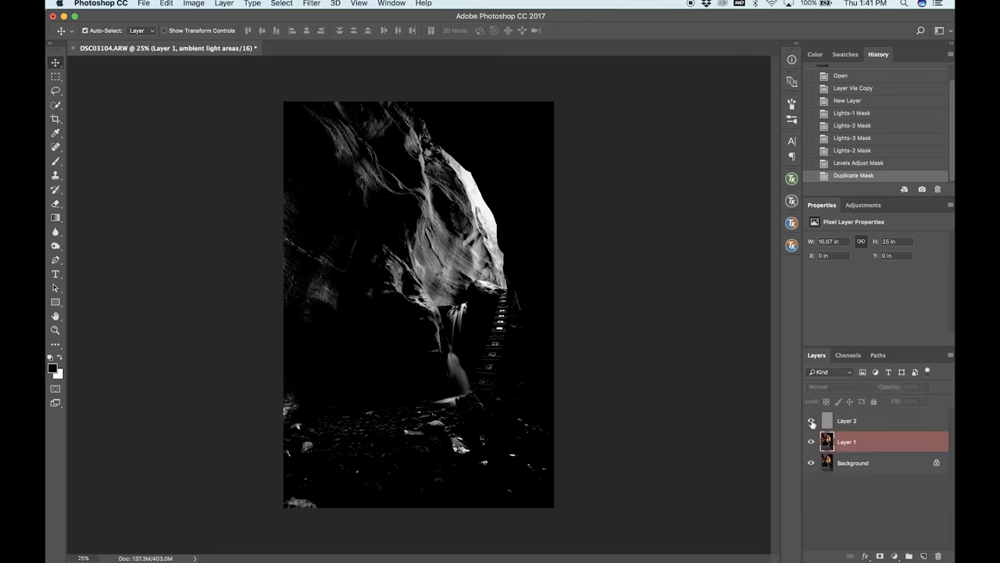
{"action": "left_click", "coordinate": [812, 422]}
{"action": "left_click", "coordinate": [849, 355]}
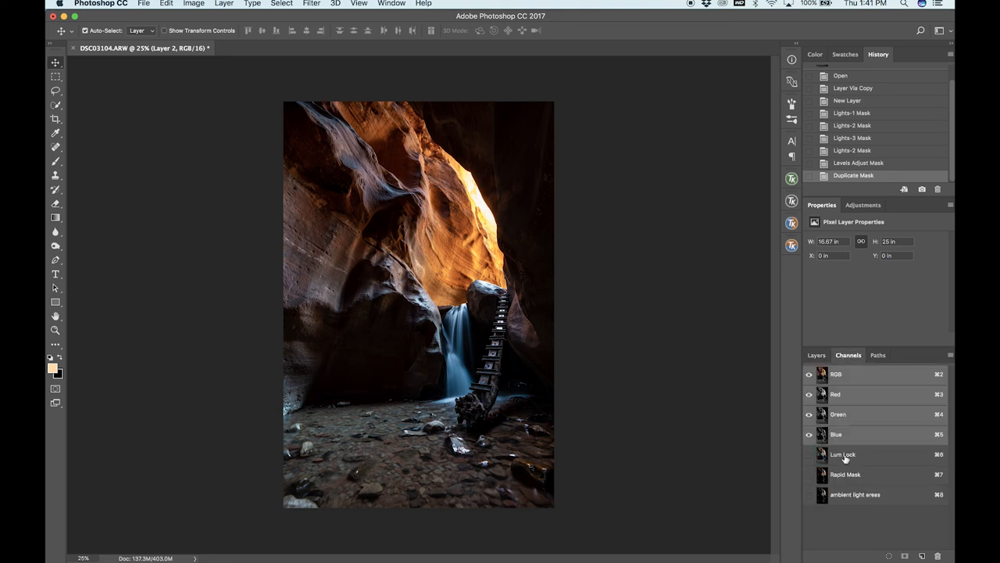
{"action": "left_click_drag", "start_coordinate": [866, 497], "coordinate": [888, 556]}
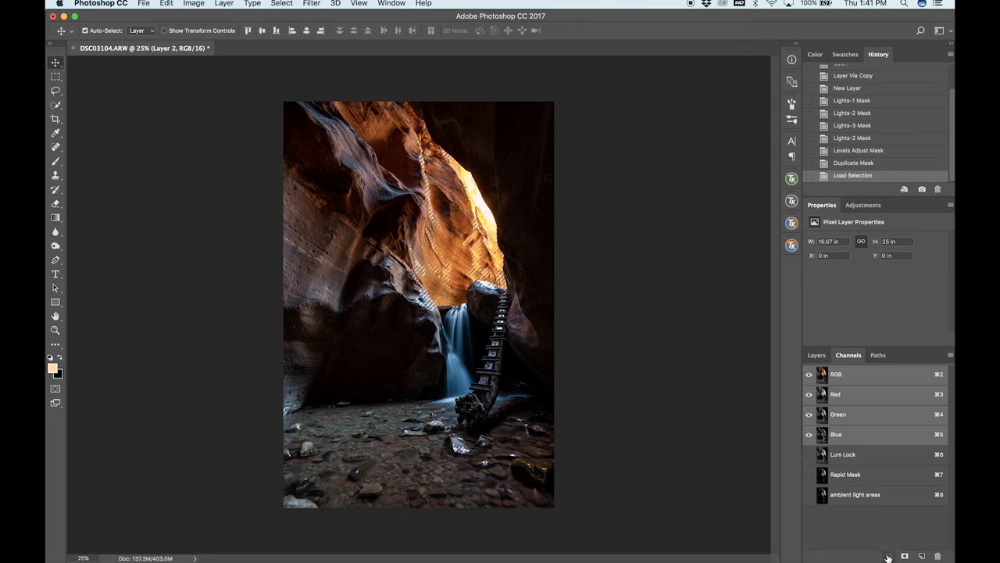
{"action": "left_click", "coordinate": [816, 354]}
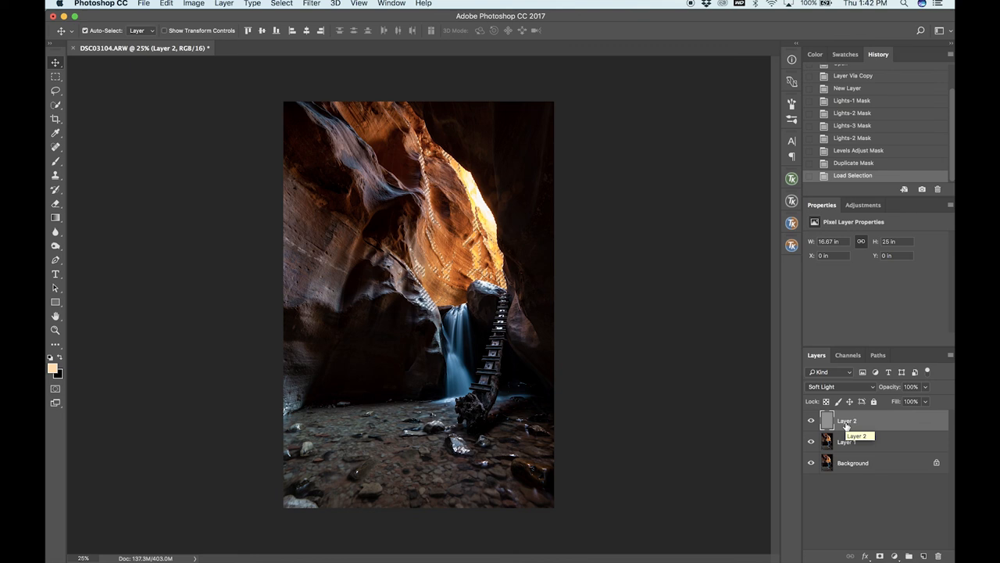
- Clear the selection and ready a larger brush at 100% opacity for Layer 2
{"action": "key", "text": "ctrl+h"}
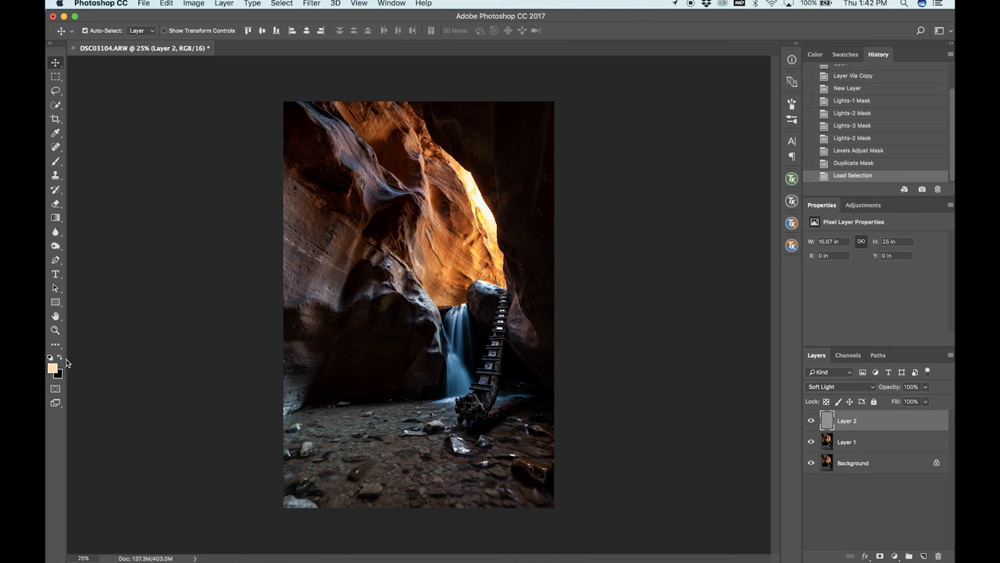
{"action": "key", "text": "b"}
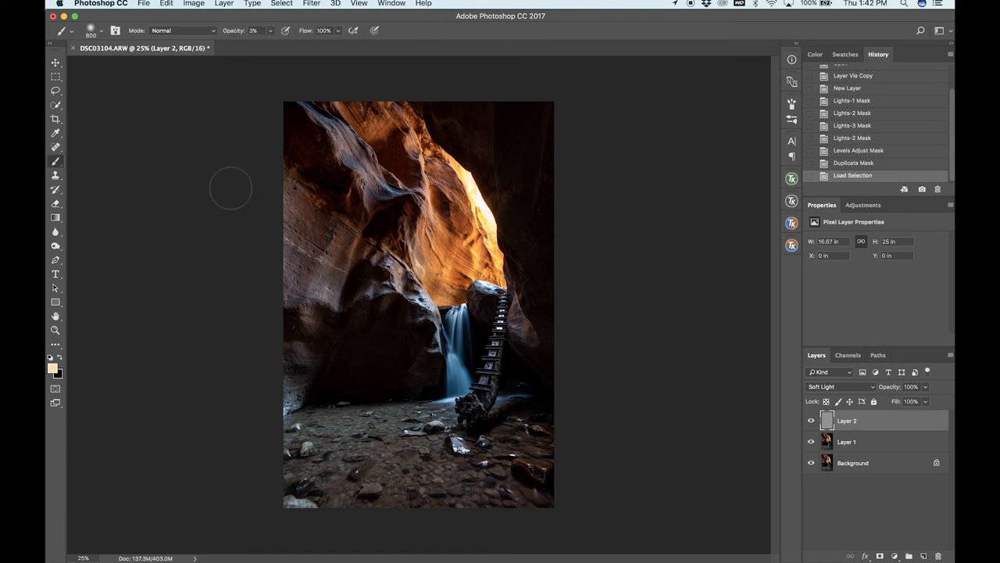
{"action": "key", "text": "bracketright"}
{"action": "key", "text": "bracketright"}
{"action": "key", "text": "bracketright"}
{"action": "key", "text": "bracketright"}
{"action": "key", "text": "bracketright"}
{"action": "key", "text": "bracketright"}
{"action": "key", "text": "bracketright"}
{"action": "key", "text": "bracketright"}
{"action": "key", "text": "bracketright"}
{"action": "key", "text": "bracketright"}
{"action": "key", "text": "bracketright"}
{"action": "left_click_drag", "start_coordinate": [237, 33], "coordinate": [355, 35]}
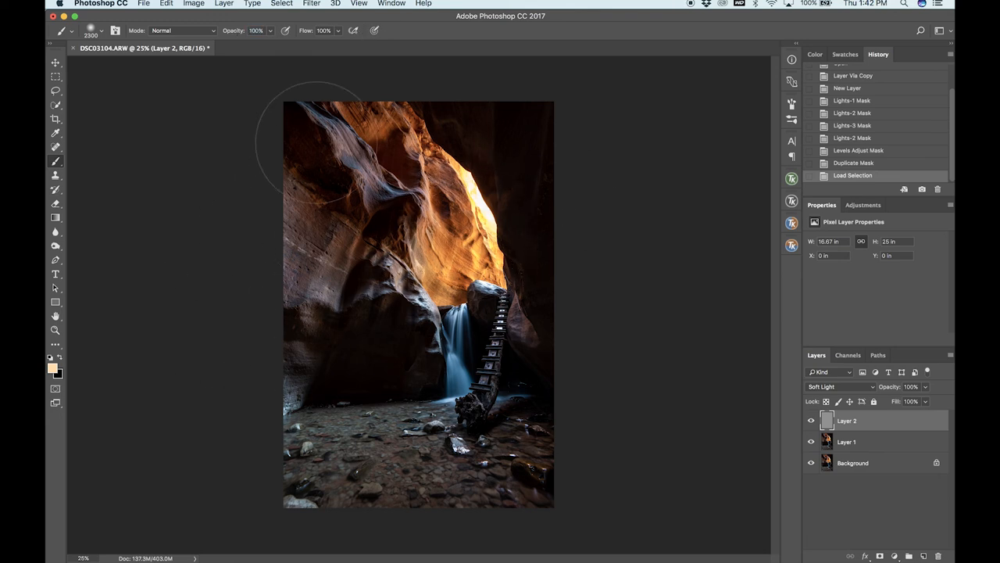
- Paint warm brightening over the sunlit canyon walls on the Soft Light Layer 2
{"action": "left_click_drag", "start_coordinate": [422, 141], "coordinate": [469, 203]}
{"action": "left_click_drag", "start_coordinate": [438, 156], "coordinate": [477, 227]}
{"action": "left_click_drag", "start_coordinate": [446, 180], "coordinate": [461, 250]}
{"action": "key", "text": "bracketleft"}
{"action": "key", "text": "bracketleft"}
{"action": "key", "text": "bracketleft"}
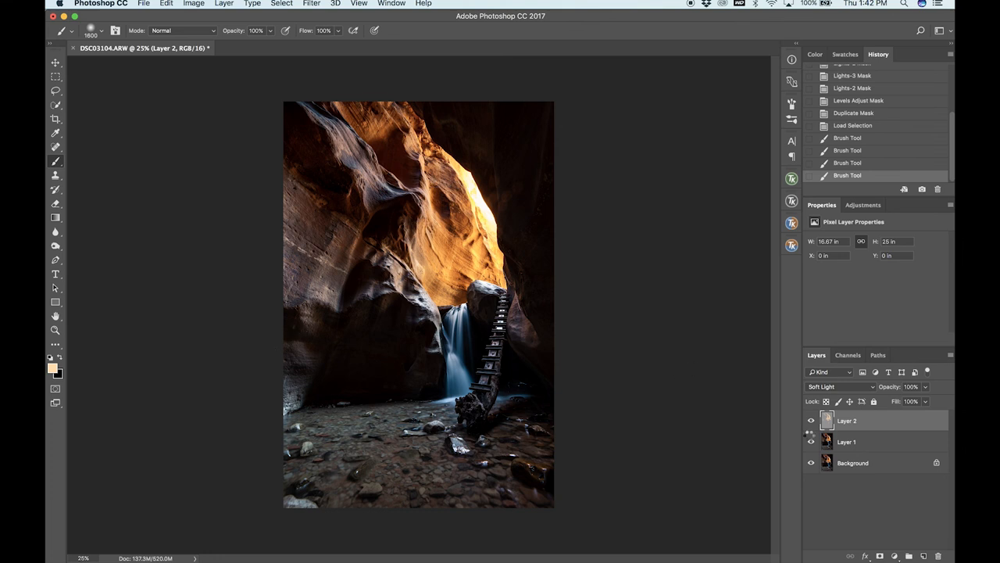
{"action": "left_click", "coordinate": [757, 406]}
{"action": "left_click", "coordinate": [758, 406]}
{"action": "left_click", "coordinate": [758, 405]}
- Compare Layer 2 on and off, then brighten the lower-left canyon wall as well
{"action": "left_click", "coordinate": [811, 420]}
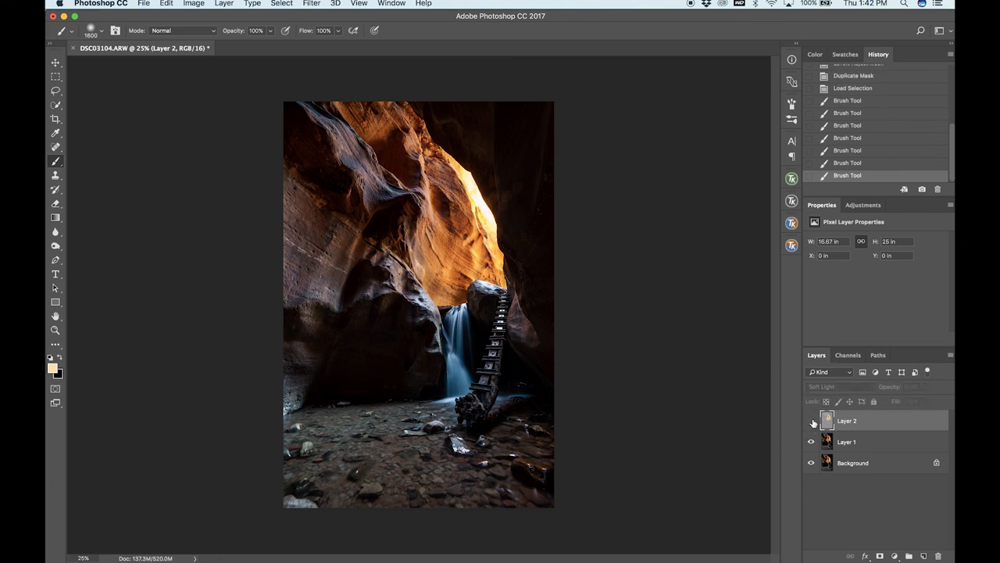
{"action": "left_click", "coordinate": [811, 421]}
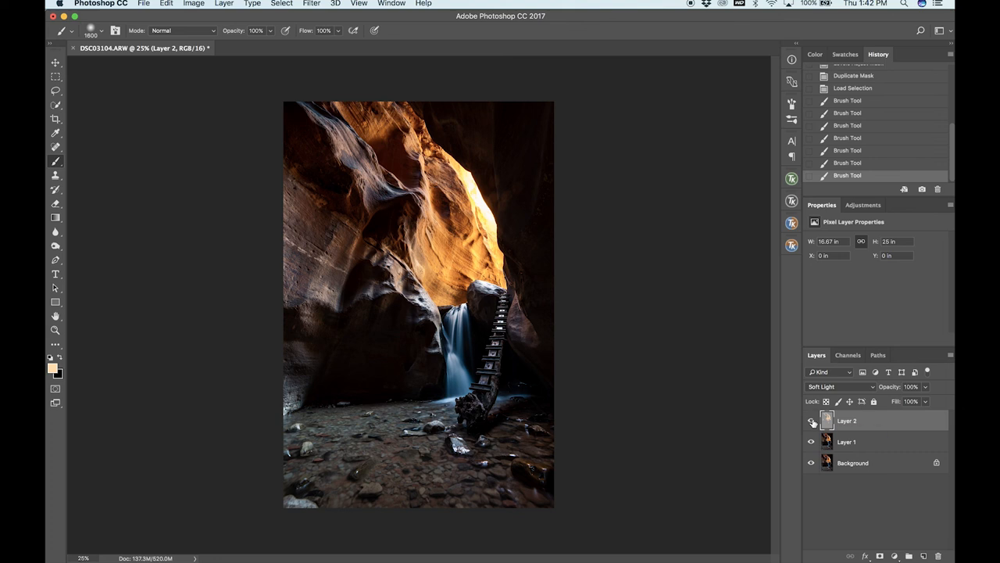
{"action": "left_click", "coordinate": [811, 420]}
{"action": "left_click", "coordinate": [811, 420]}
{"action": "mouse_move", "coordinate": [354, 135]}
{"action": "left_mouse_down"}
{"action": "mouse_move", "coordinate": [279, 223]}
{"action": "mouse_move", "coordinate": [345, 185]}
{"action": "mouse_move", "coordinate": [324, 134]}
{"action": "left_mouse_up"}
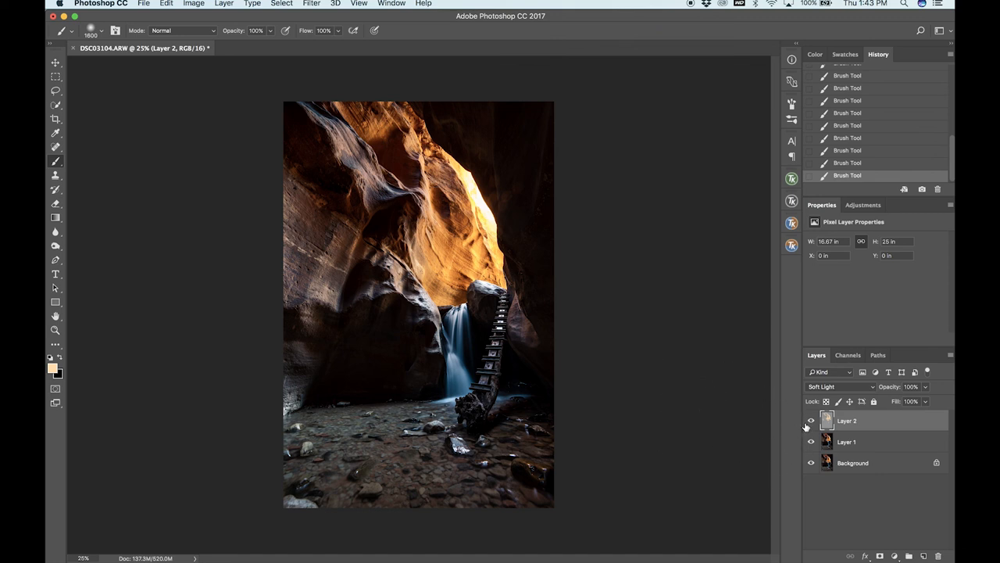
{"action": "left_click", "coordinate": [811, 422]}
{"action": "left_click", "coordinate": [812, 422]}
{"action": "left_click", "coordinate": [810, 462]}
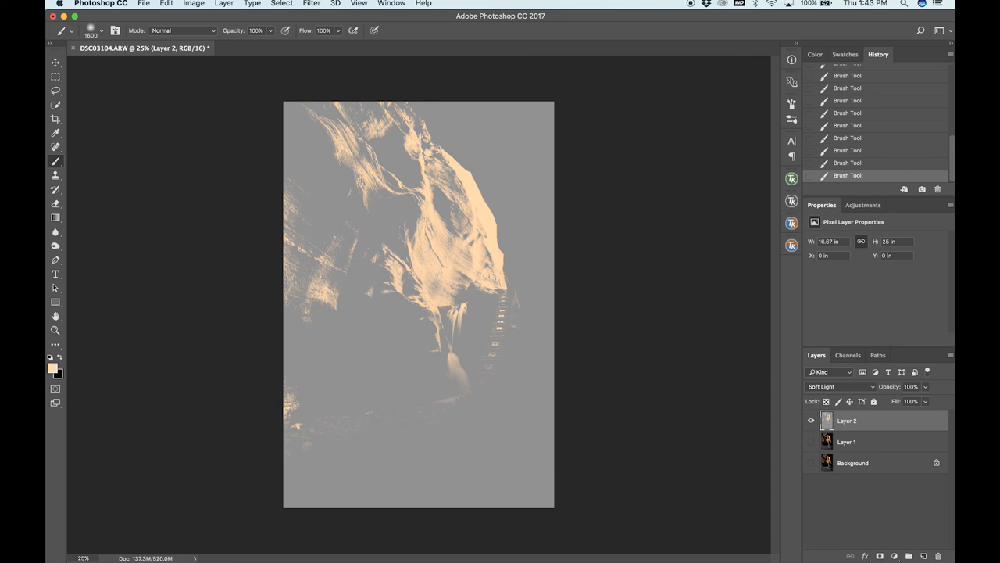
{"action": "left_click", "coordinate": [811, 442]}
{"action": "left_click", "coordinate": [811, 463]}
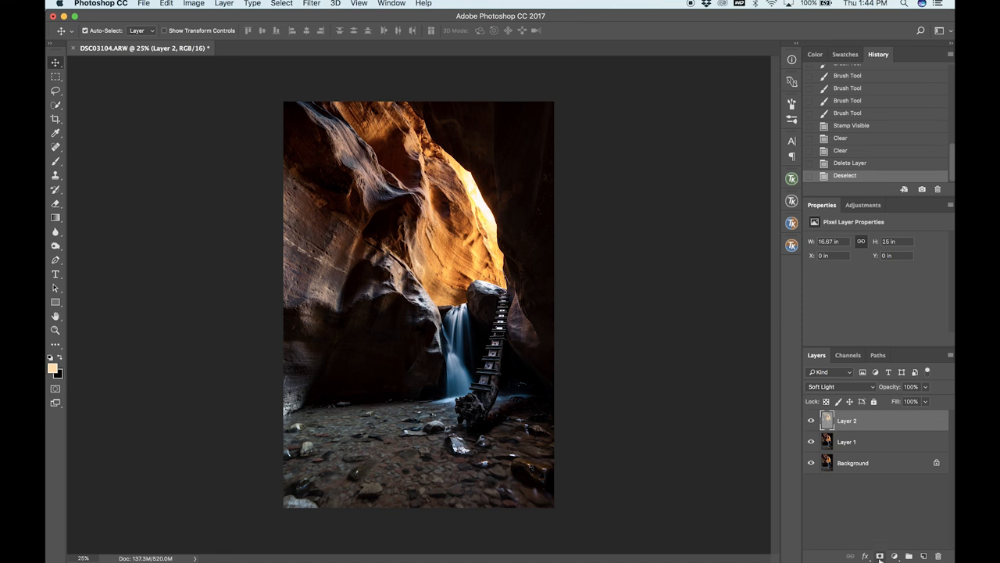
- Add a layer mask to Layer 2 and paint black at 25% along the canyon opening's edge
{"action": "left_click", "coordinate": [880, 556]}
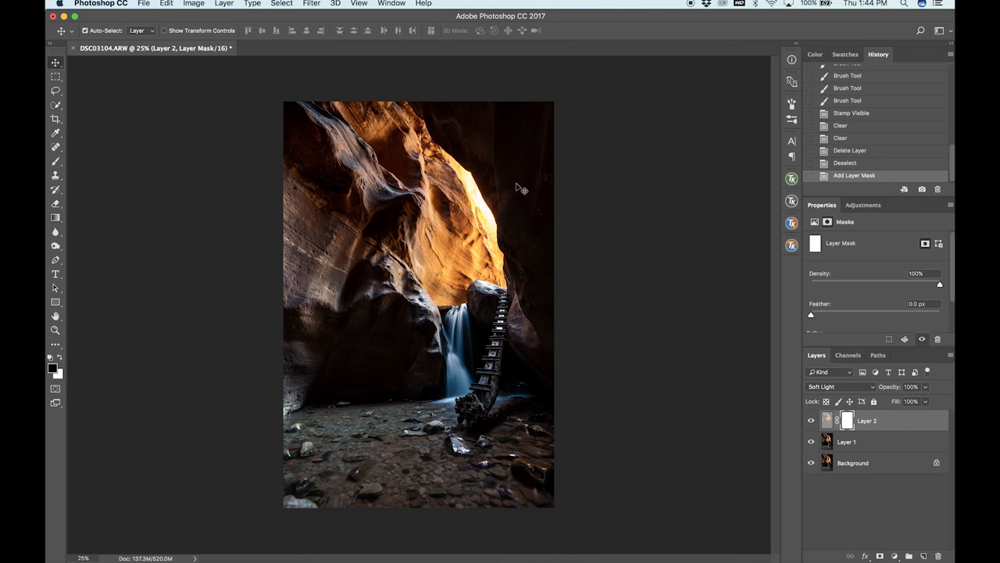
{"action": "key", "text": "b"}
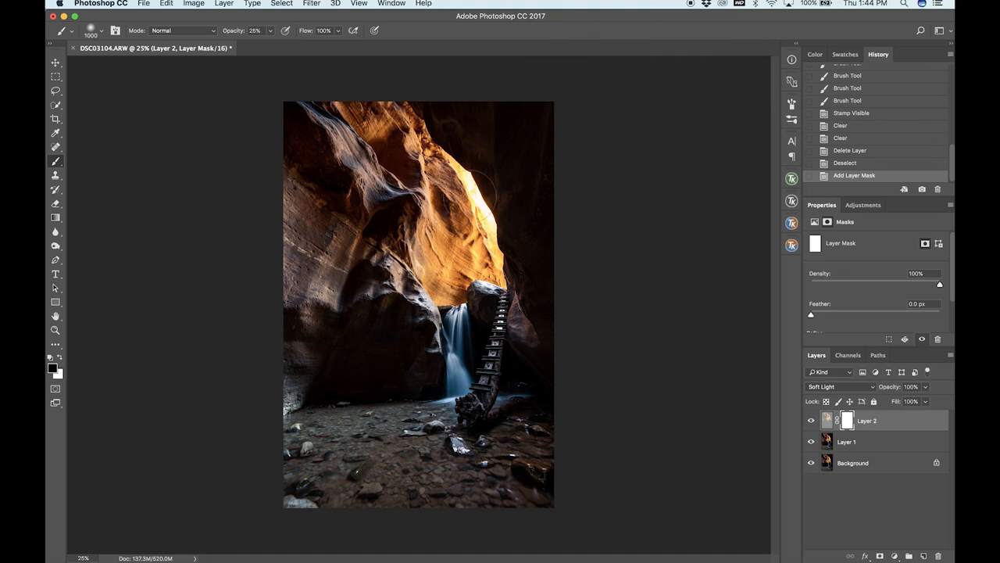
{"action": "mouse_move", "coordinate": [461, 176]}
{"action": "left_mouse_down"}
{"action": "mouse_move", "coordinate": [473, 203]}
{"action": "mouse_move", "coordinate": [472, 165]}
{"action": "left_mouse_up"}
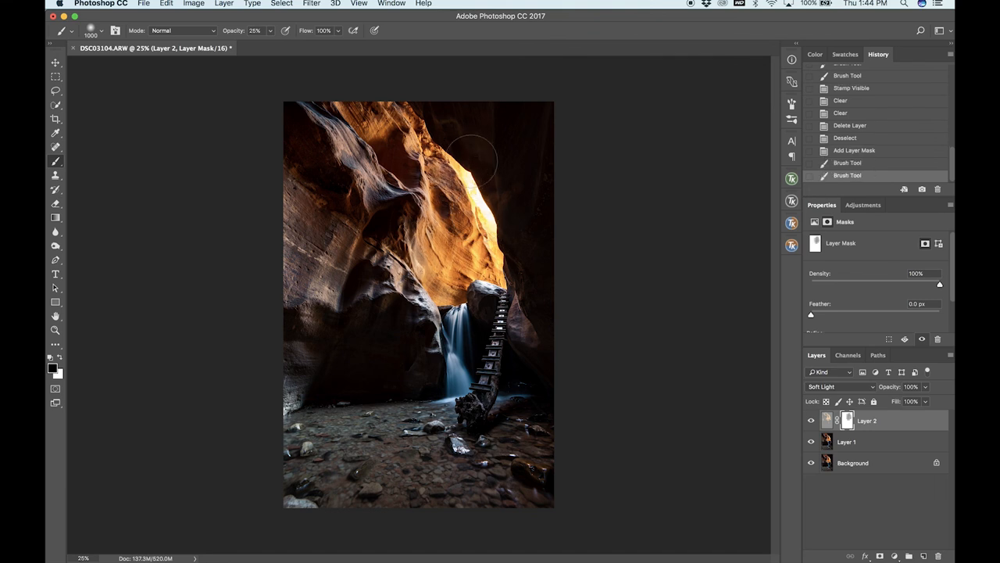
{"action": "key", "text": "bracketleft"}
{"action": "key", "text": "bracketleft"}
{"action": "key", "text": "bracketleft"}
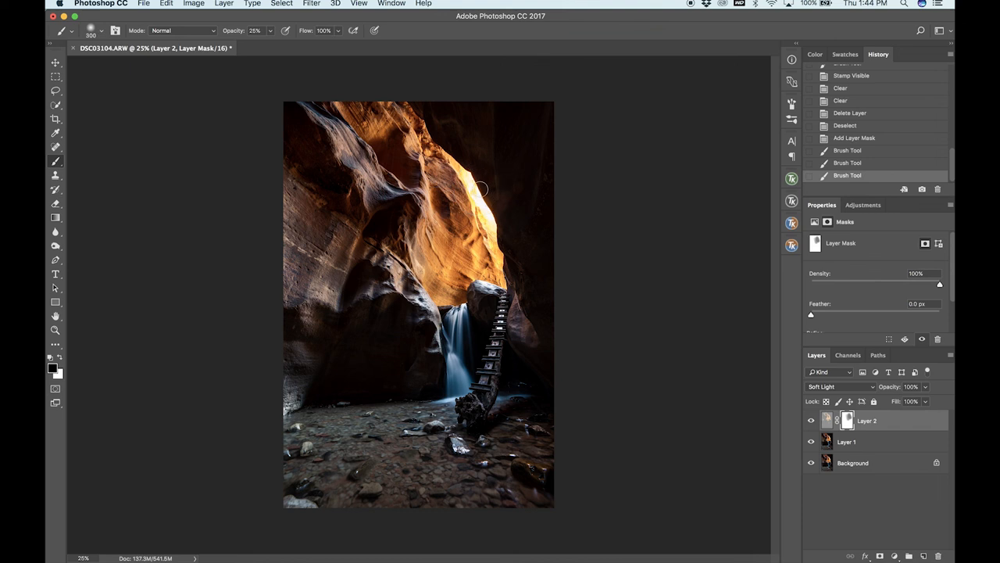
{"action": "left_click", "coordinate": [472, 165]}
{"action": "left_click", "coordinate": [472, 165]}
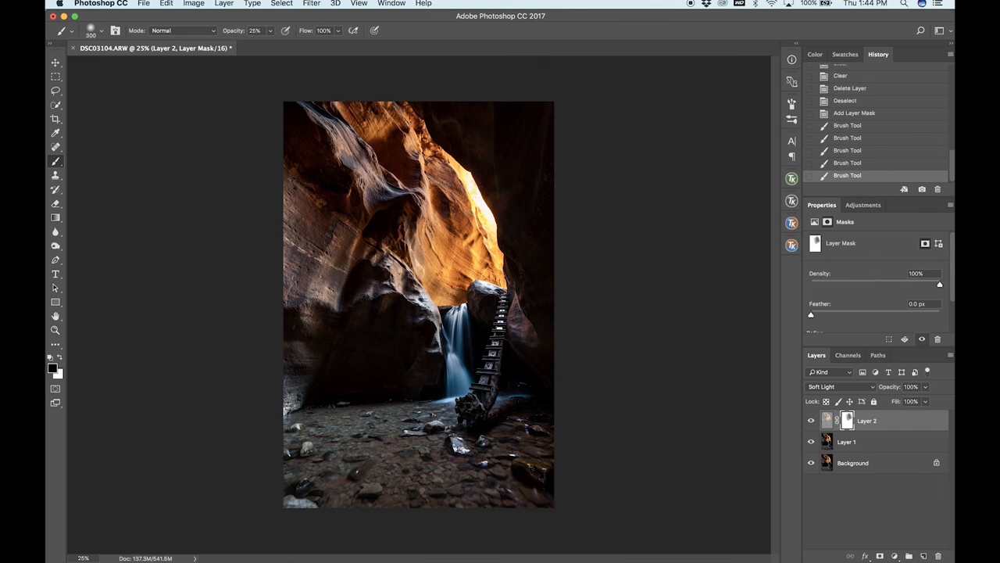
{"action": "left_click", "coordinate": [504, 242]}
{"action": "left_click", "coordinate": [504, 243]}
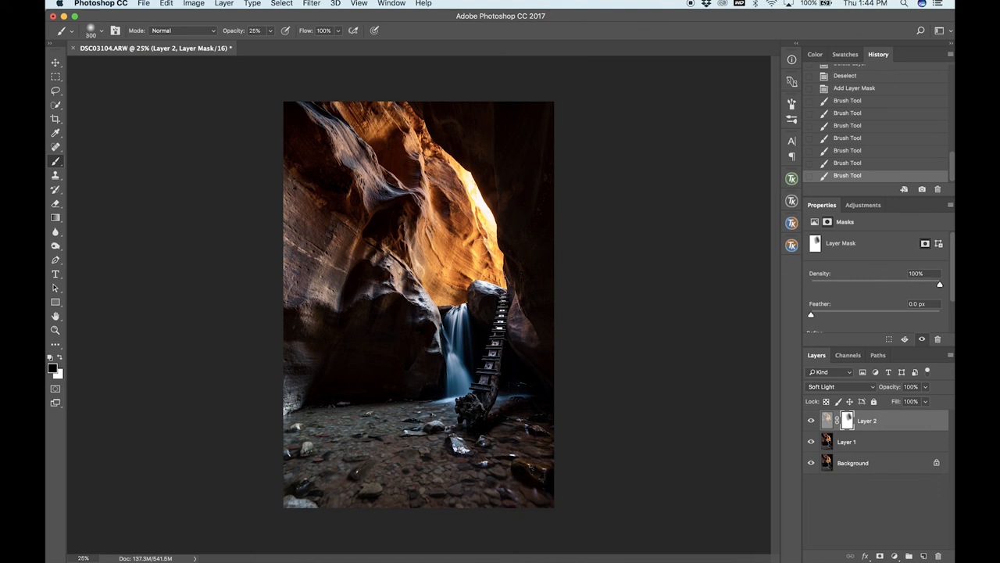
- Mask out more brightening near the opening, compare, and lower Layer 2's opacity slightly
{"action": "left_click_drag", "start_coordinate": [490, 264], "coordinate": [490, 222]}
{"action": "left_click_drag", "start_coordinate": [487, 198], "coordinate": [459, 147]}
{"action": "left_click", "coordinate": [809, 422]}
{"action": "left_click", "coordinate": [811, 420]}
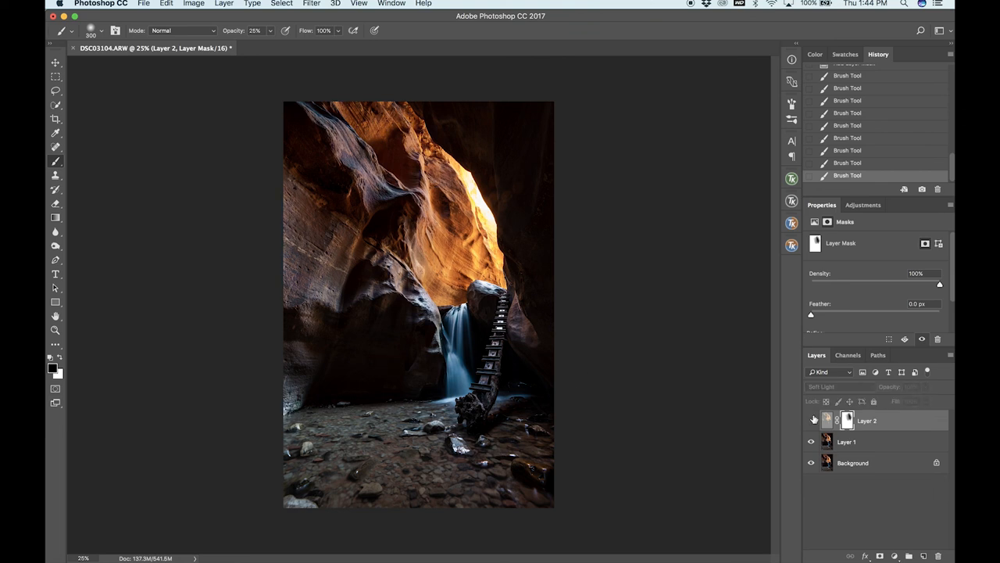
{"action": "left_click", "coordinate": [811, 421]}
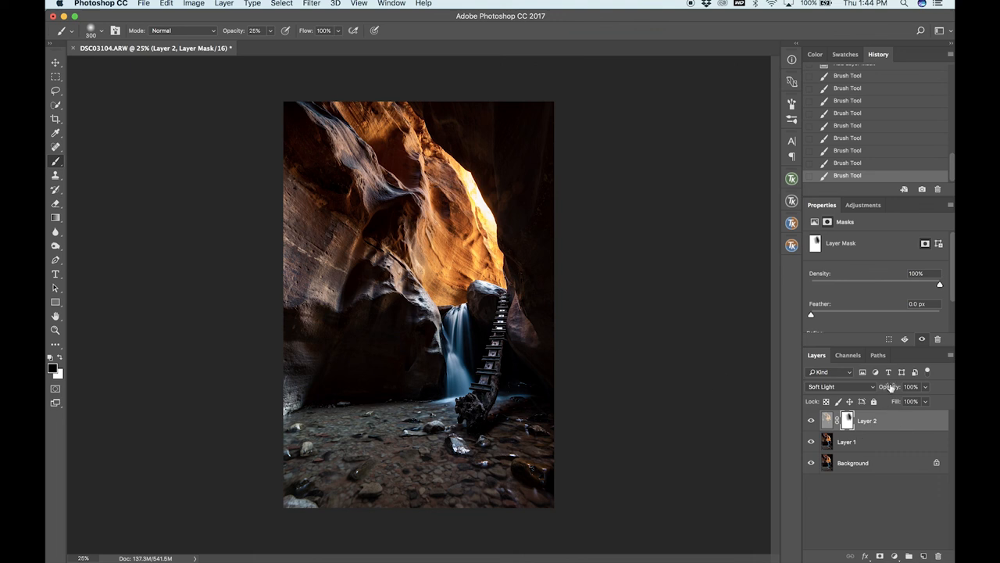
{"action": "left_click_drag", "start_coordinate": [889, 387], "coordinate": [879, 388]}
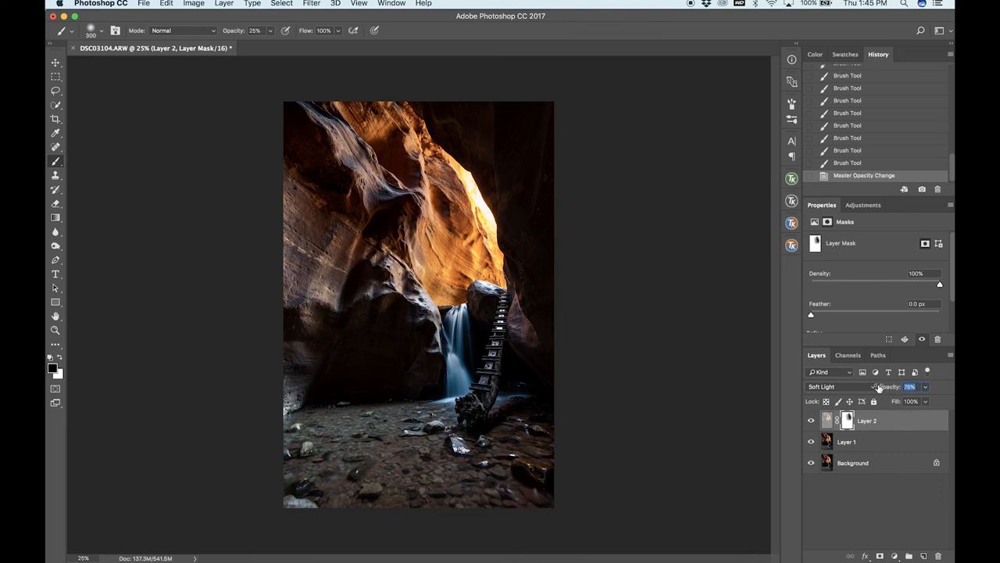